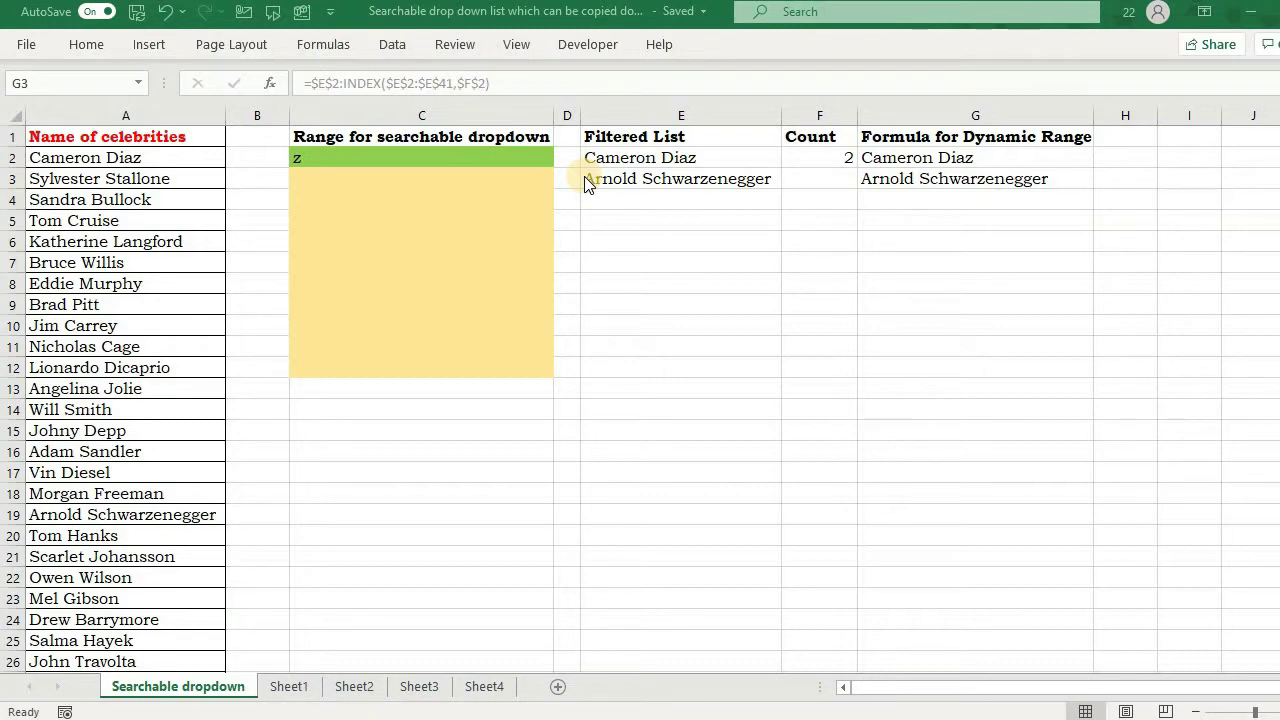
- Review the filter formulas in E3 and E2, then return to search cell C2
click(588, 184)
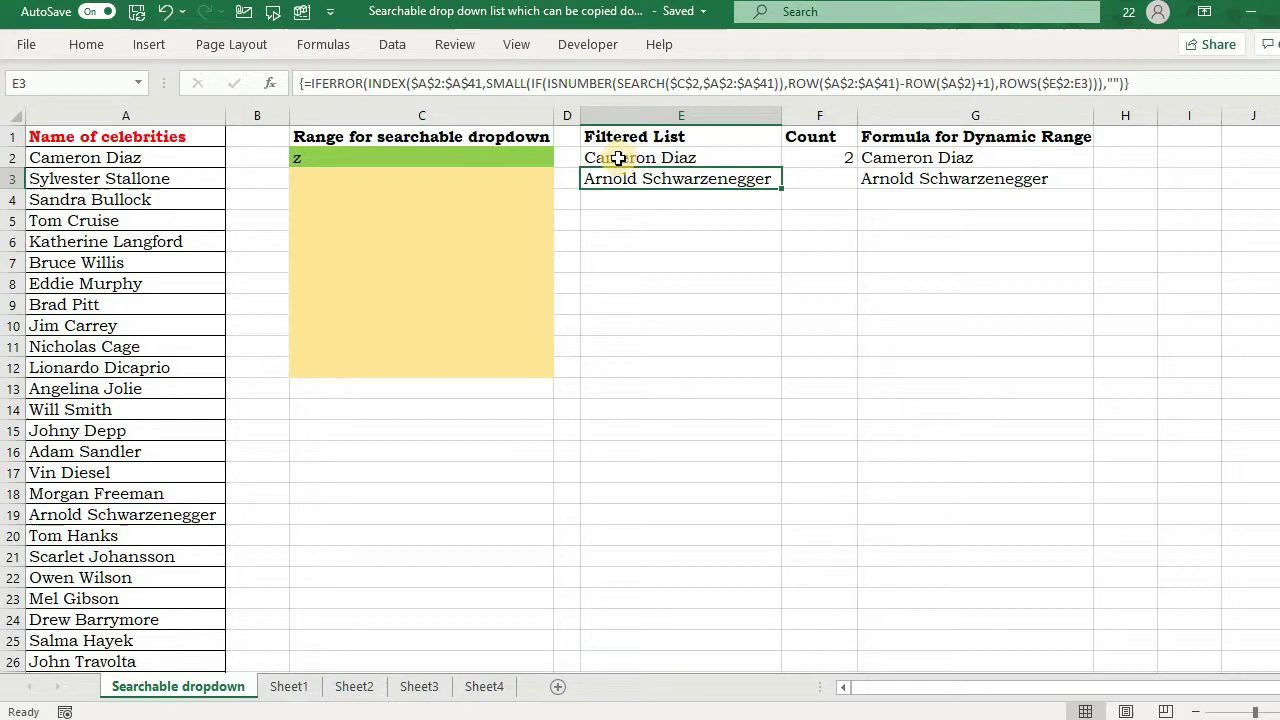
double_click(620, 158)
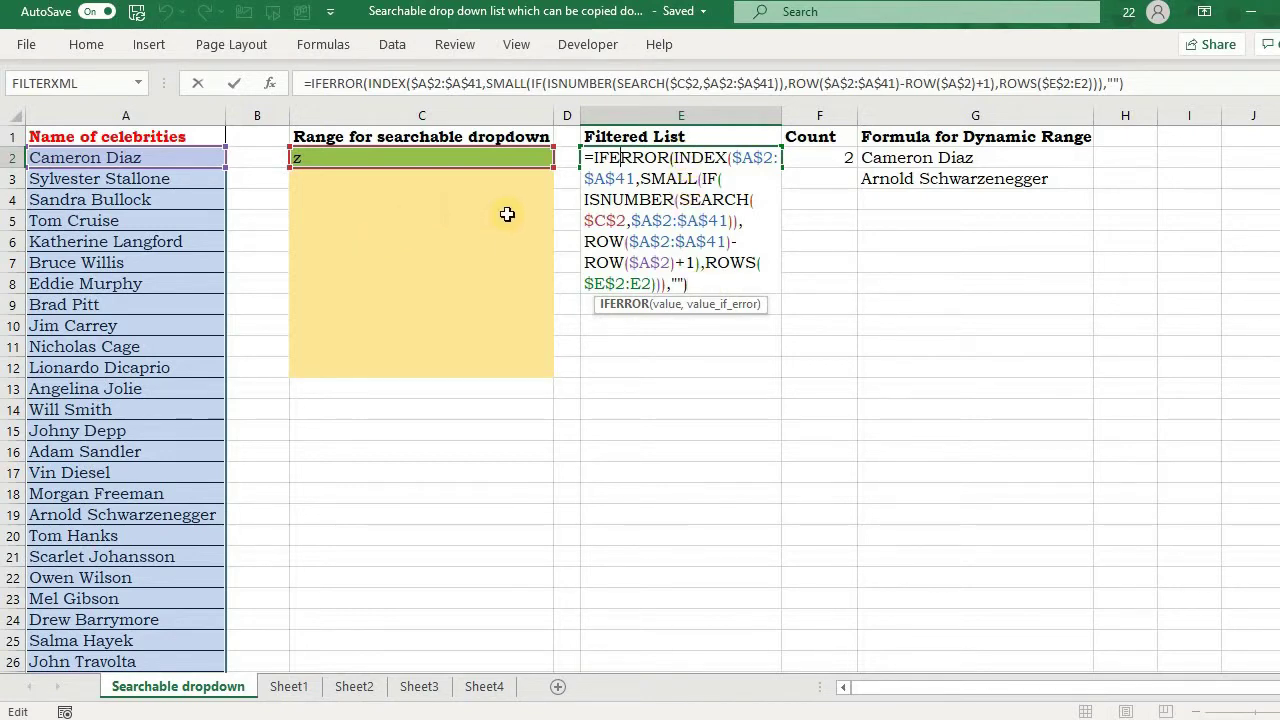
click(492, 158)
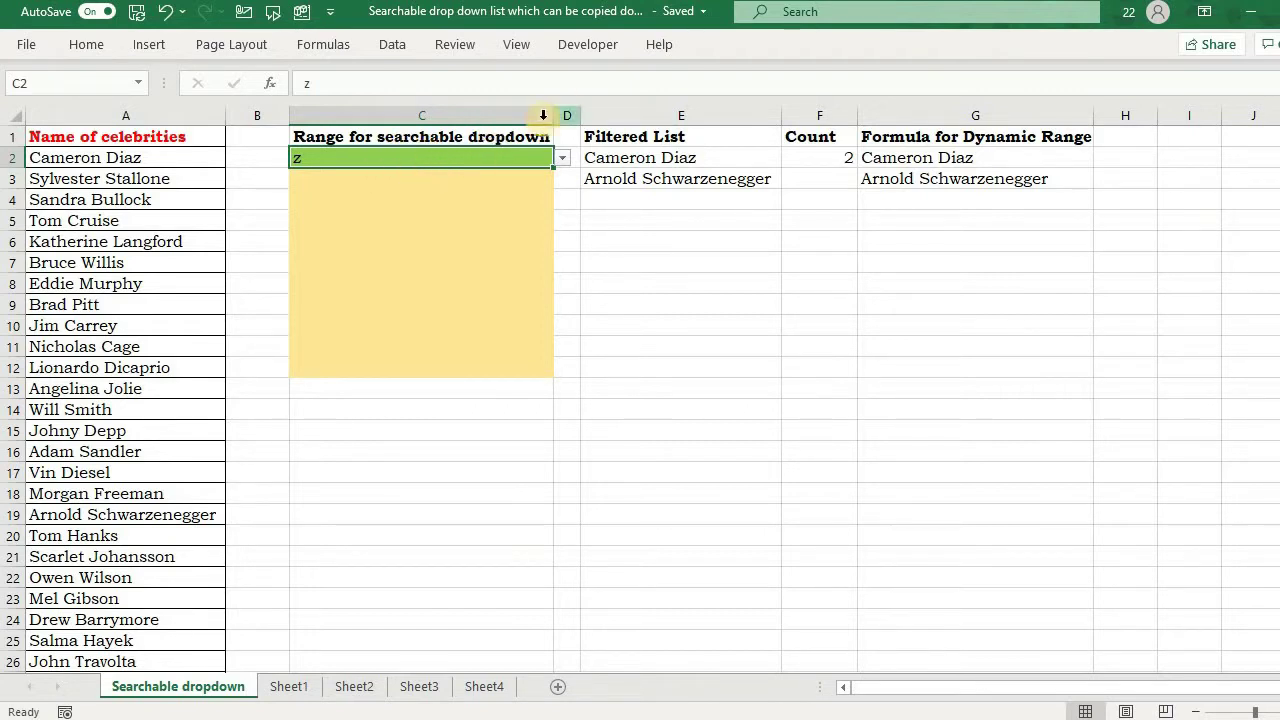
- Enter mich in C2 and check that its dropdown lists the three Michaels
key(ctrl+c)
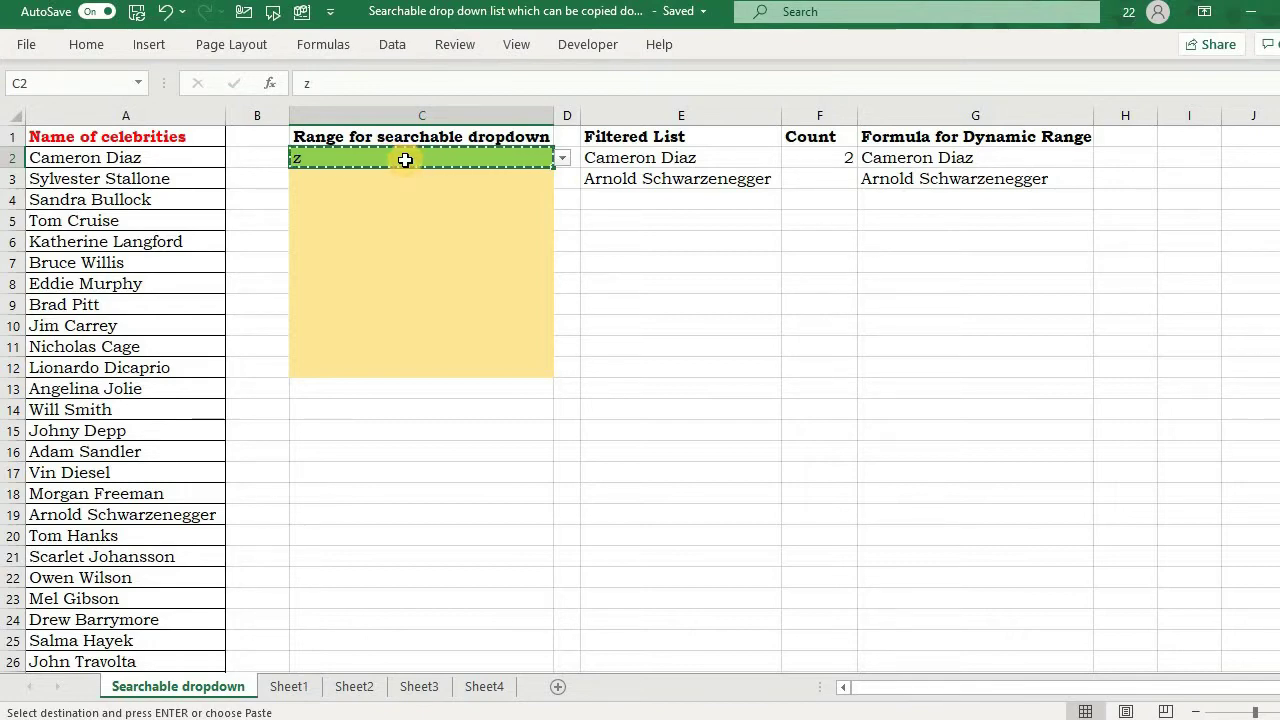
text(mich)
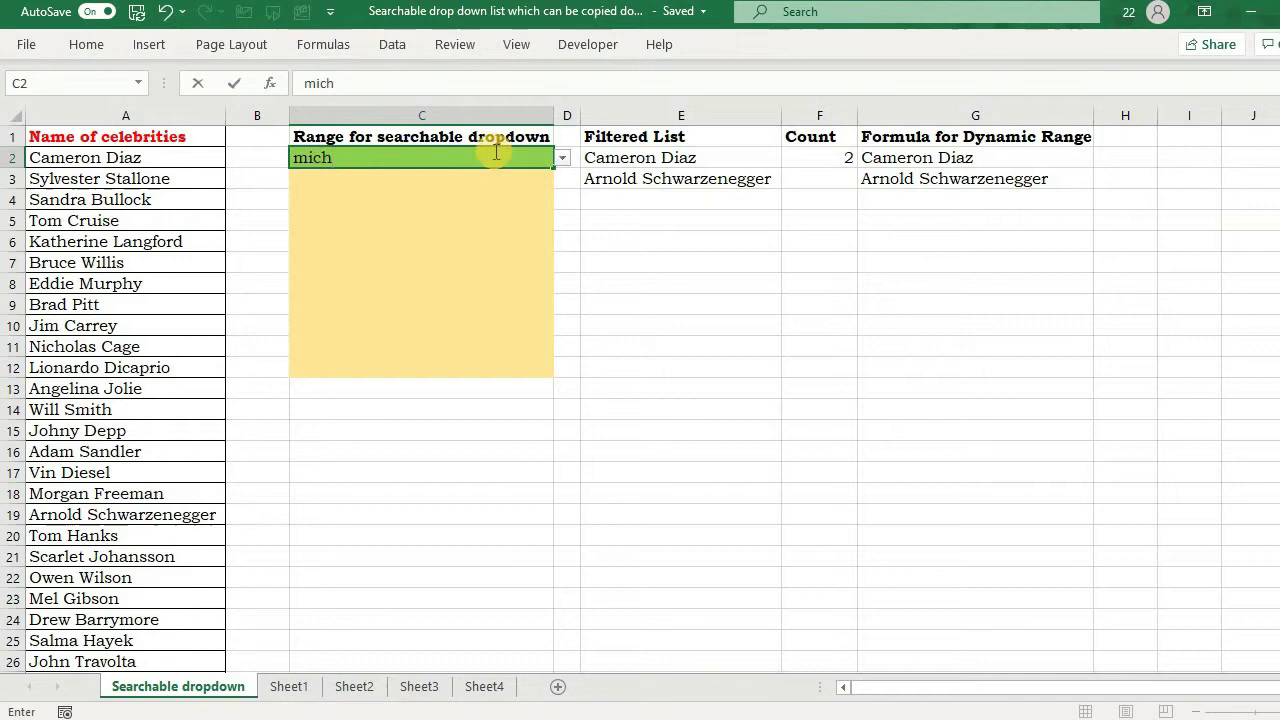
key(ctrl+Return)
click(563, 157)
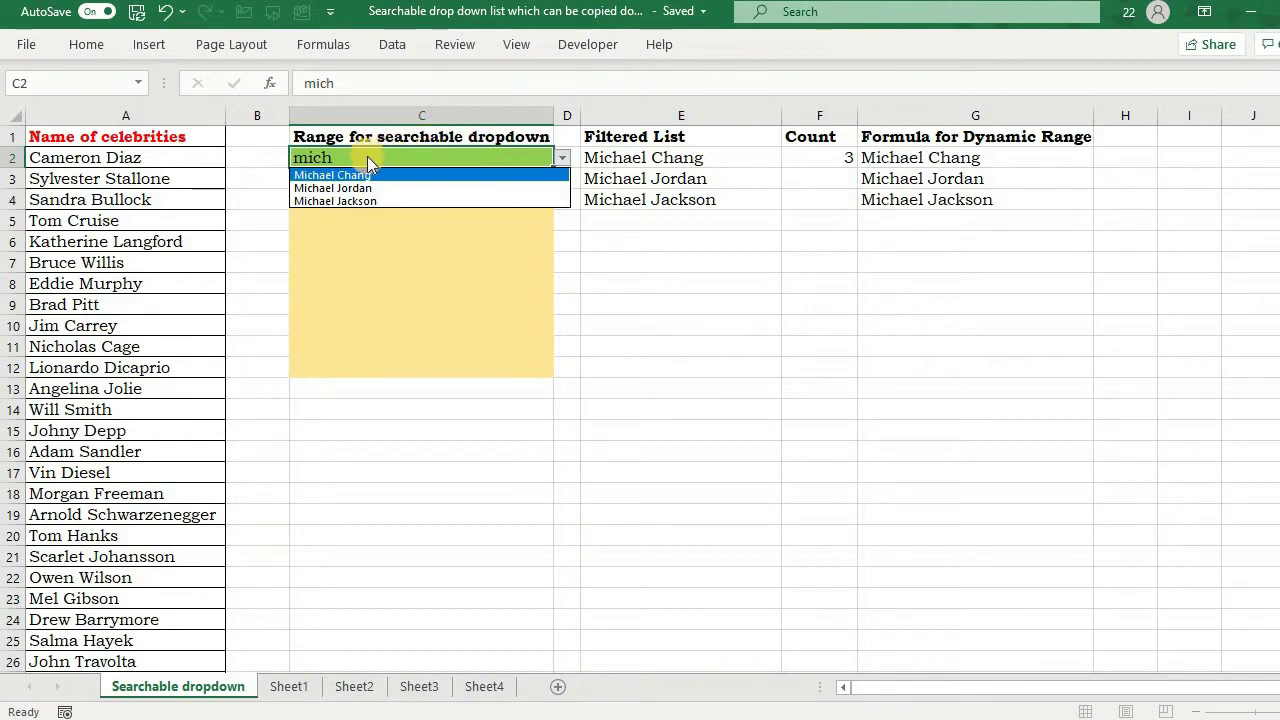
click(422, 158)
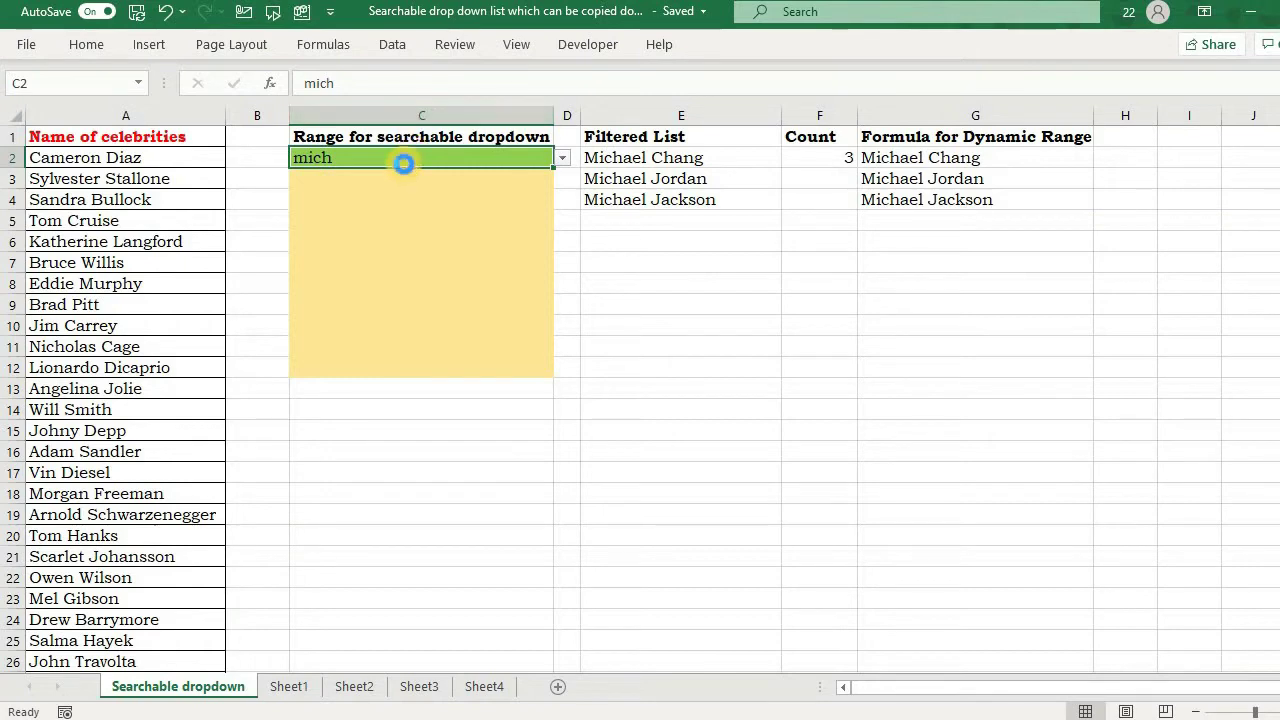
- Paste C2's dropdown and green formatting into C3:C12, then clear the pasted mich text
key(ctrl+c)
click(391, 178)
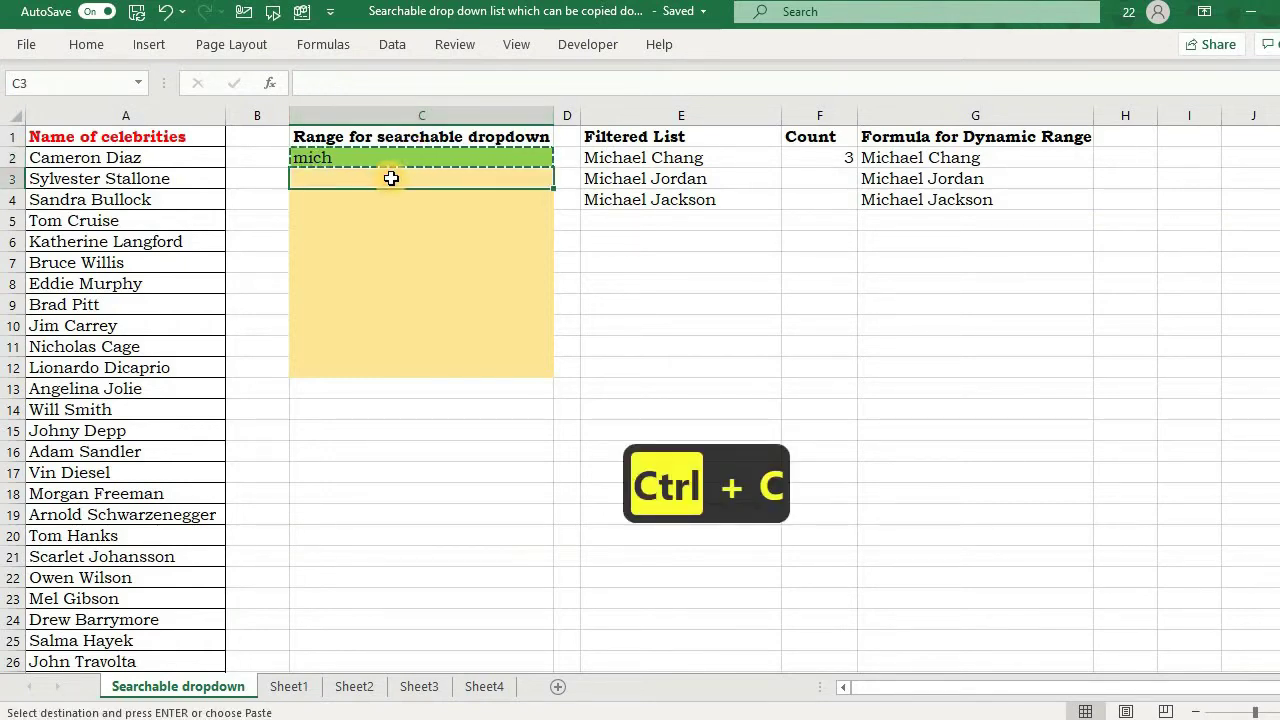
key(shift+Down)
key(shift+Down)
key(shift+Down)
key(shift+Down)
key(shift+Down)
key(shift+Down)
key(shift+Down)
key(shift+Down)
key(shift+Down)
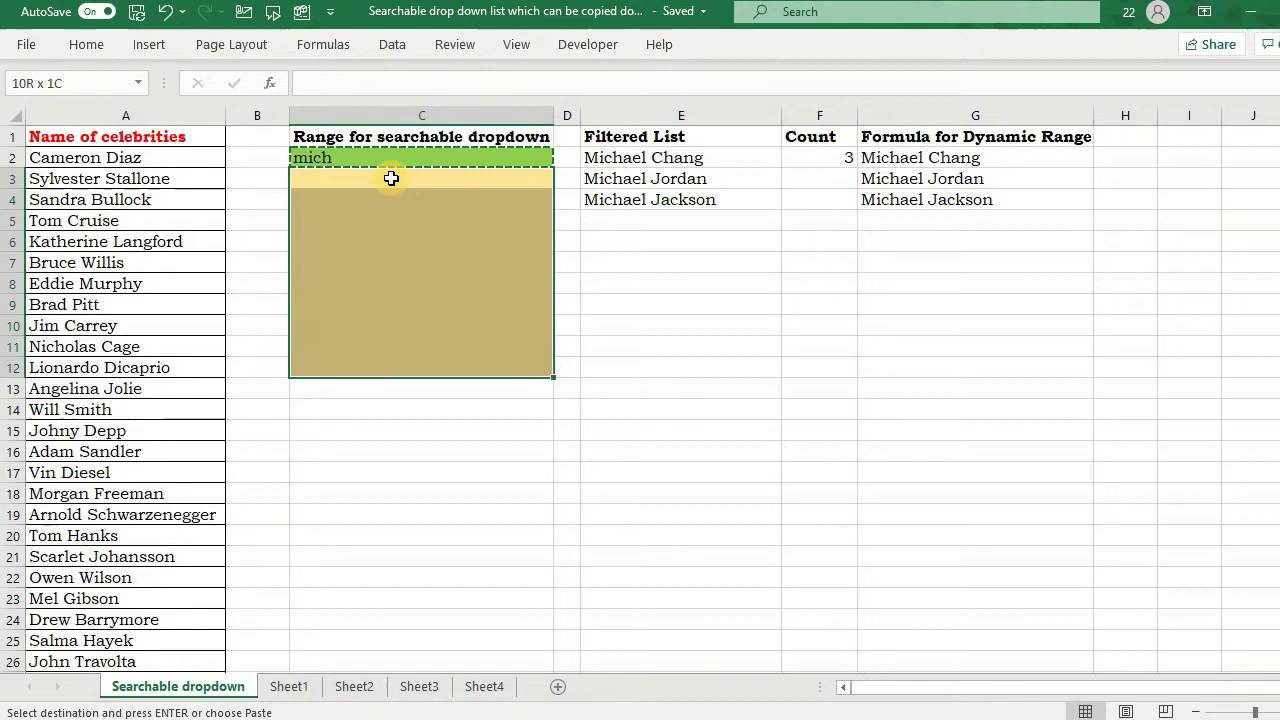
key(ctrl+v)
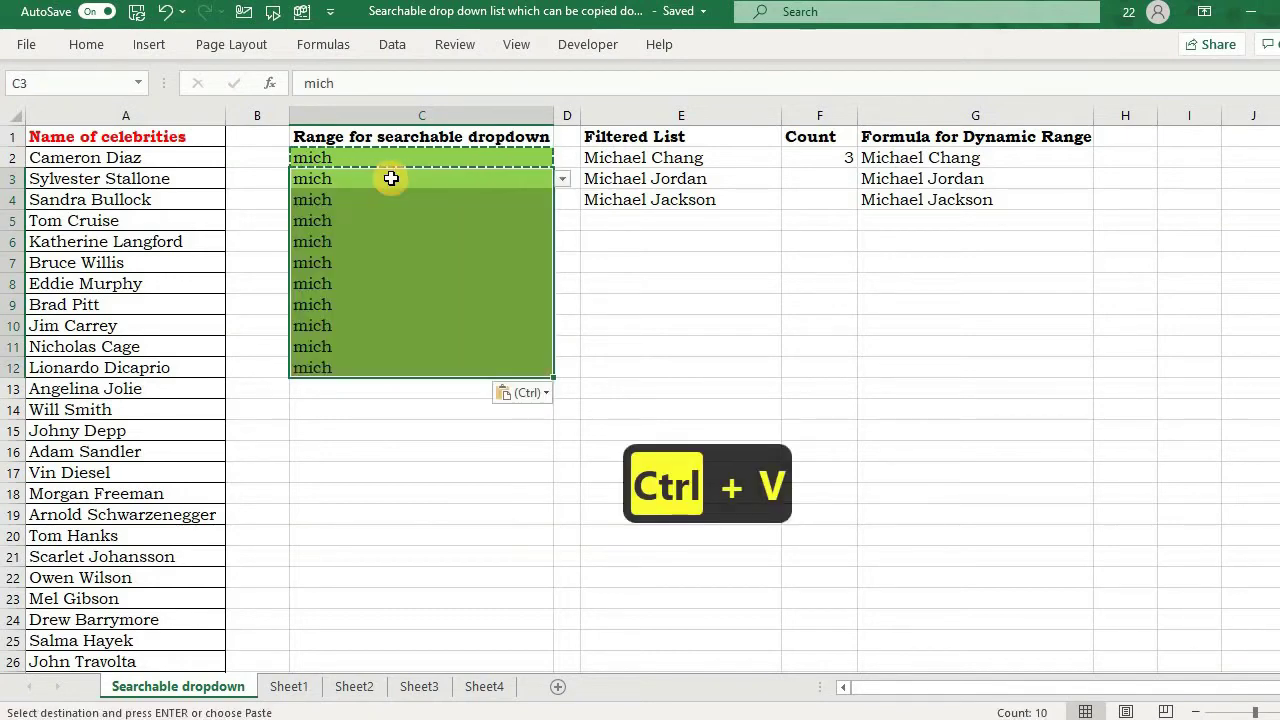
key(Delete)
click(360, 160)
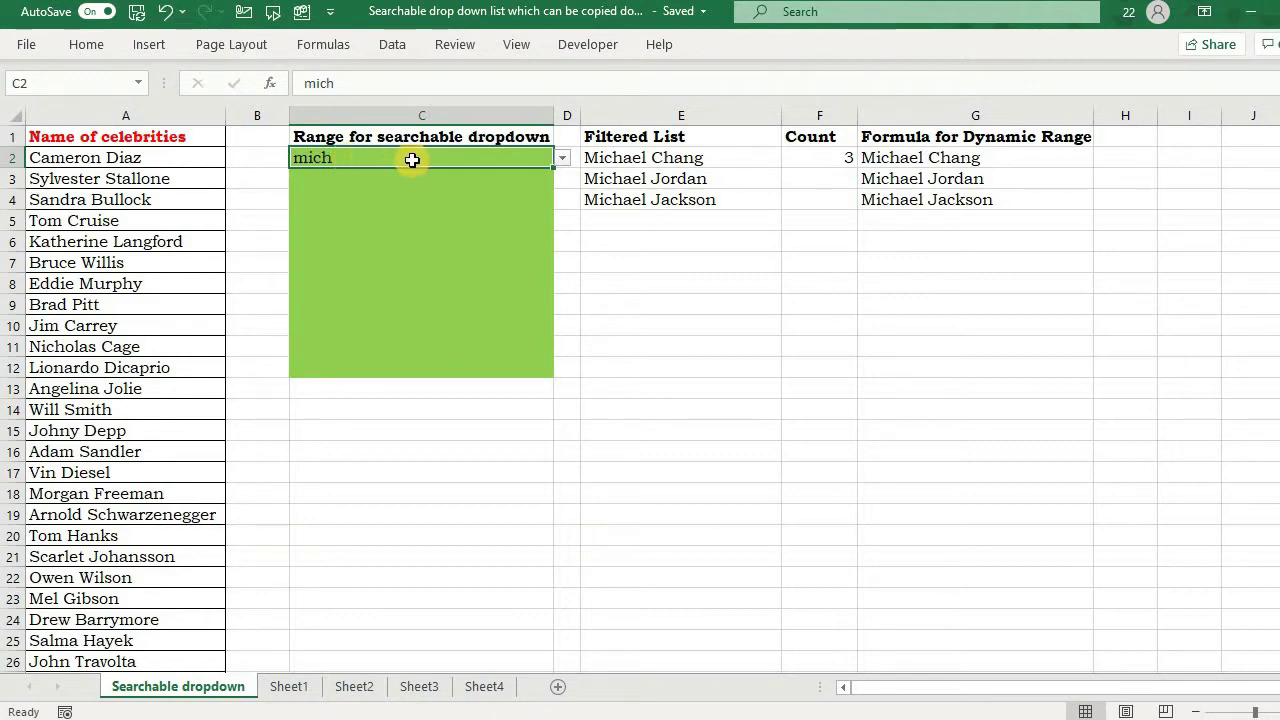
- Enter z in C3 and check which names its dropdown suggests
click(379, 180)
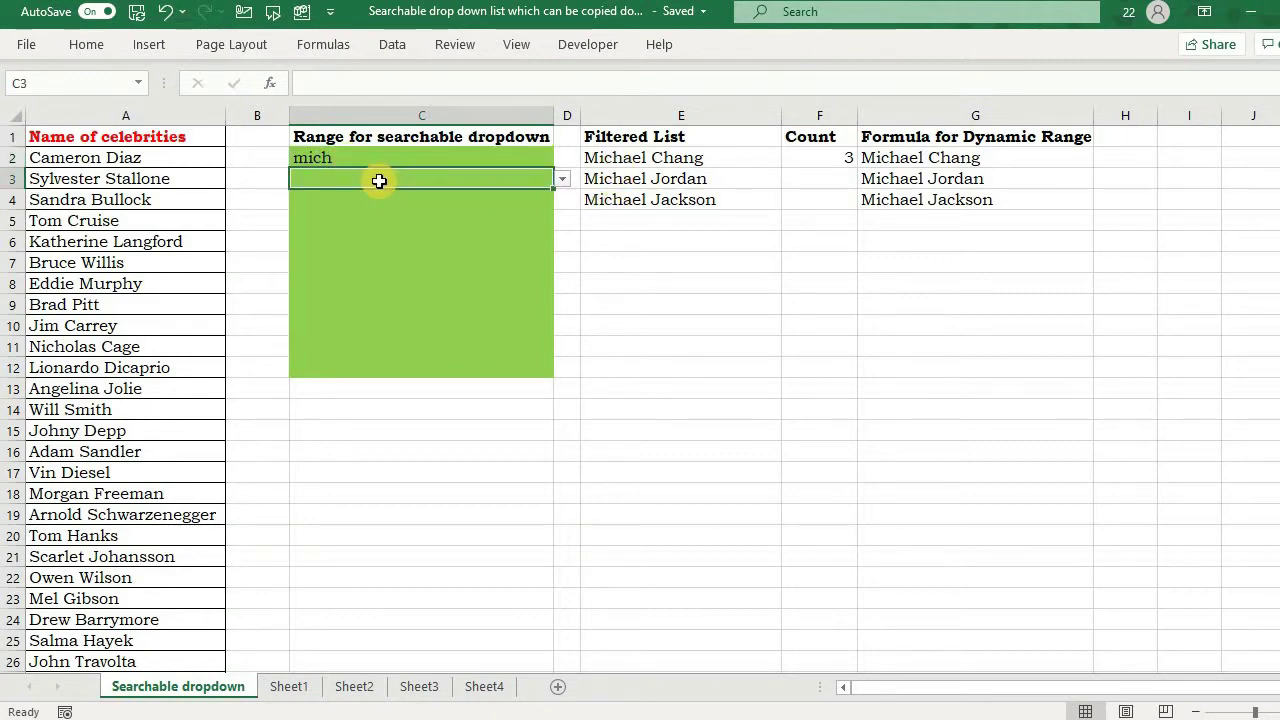
text(z)
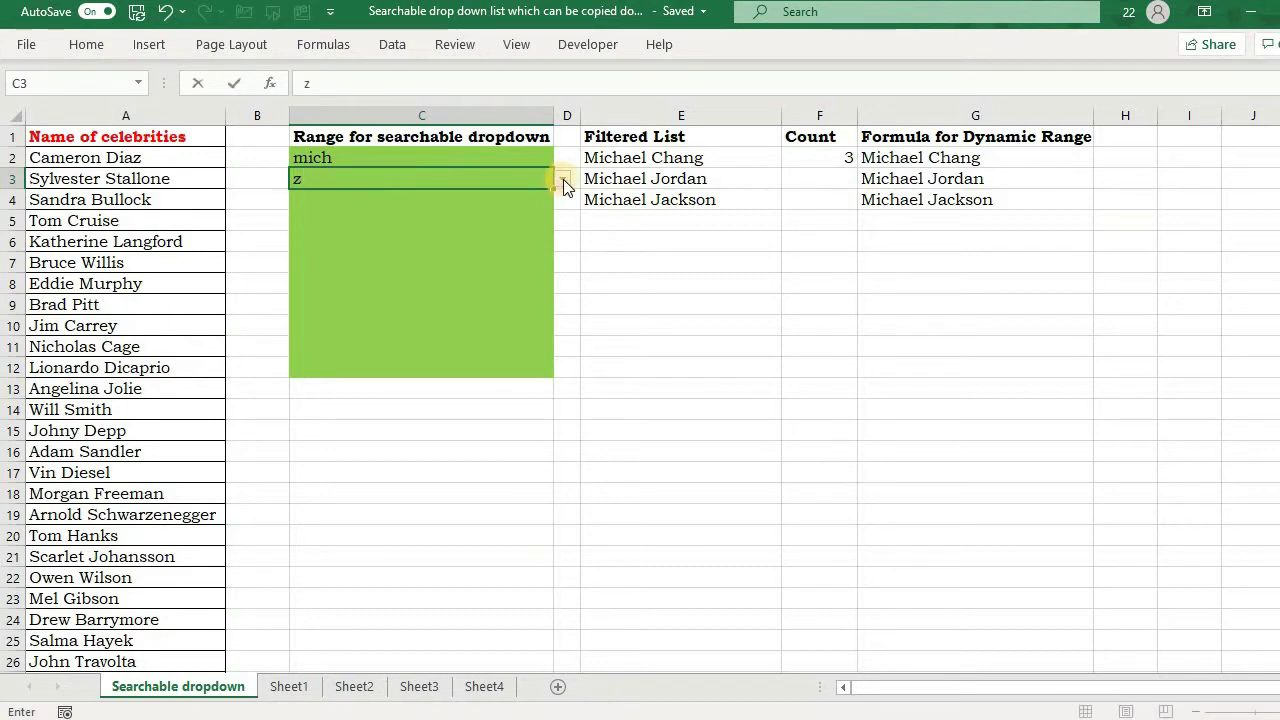
click(563, 181)
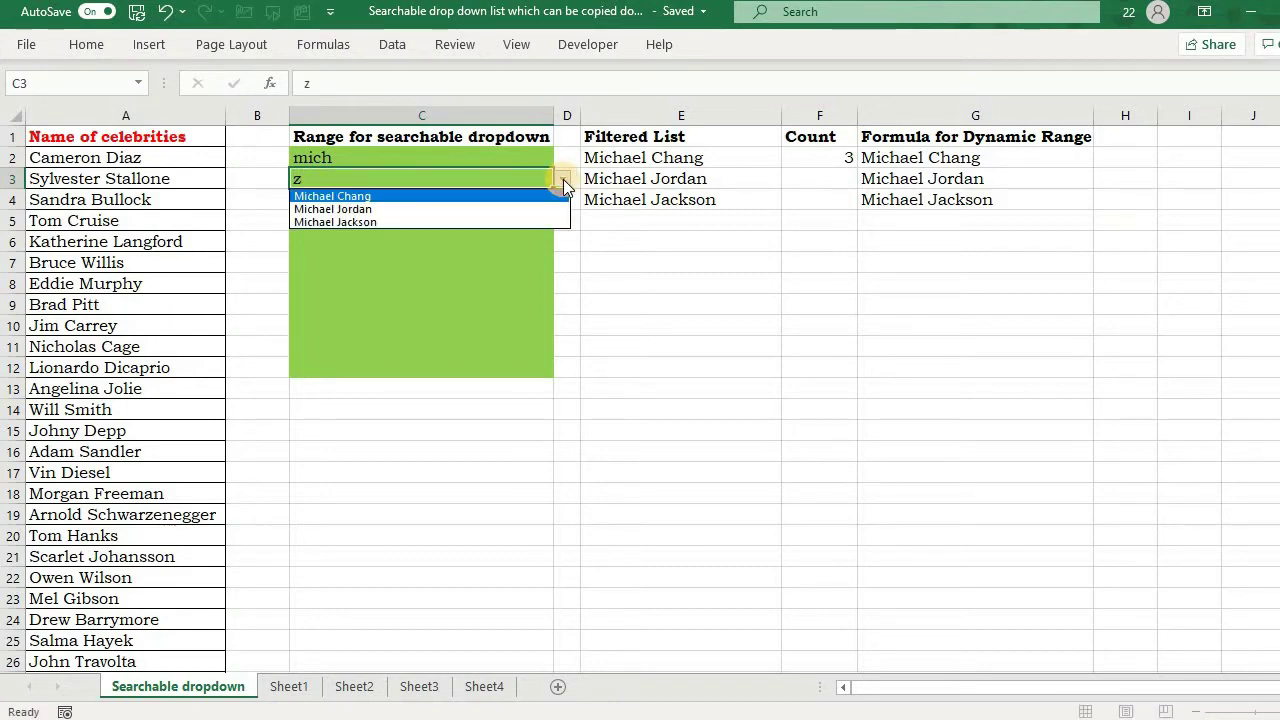
click(366, 163)
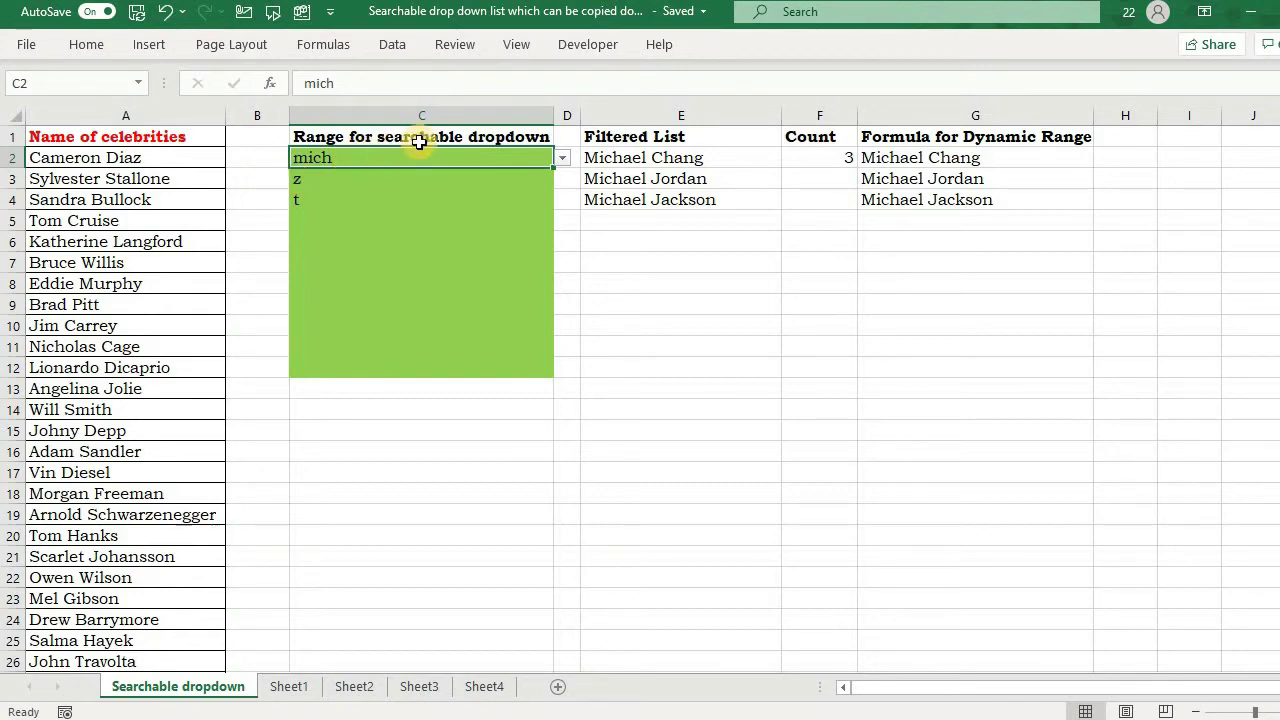
- Compare C2's and C4's dropdowns, both still offering only the three Michaels
click(563, 159)
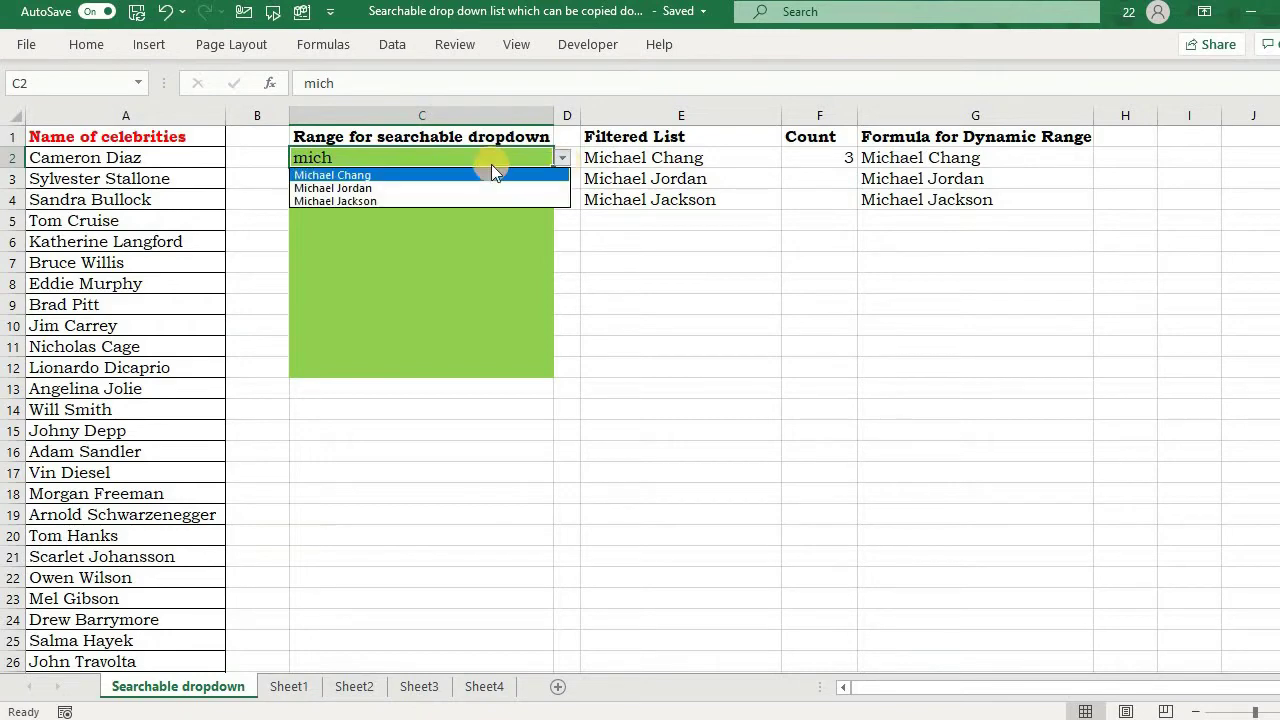
key(Escape)
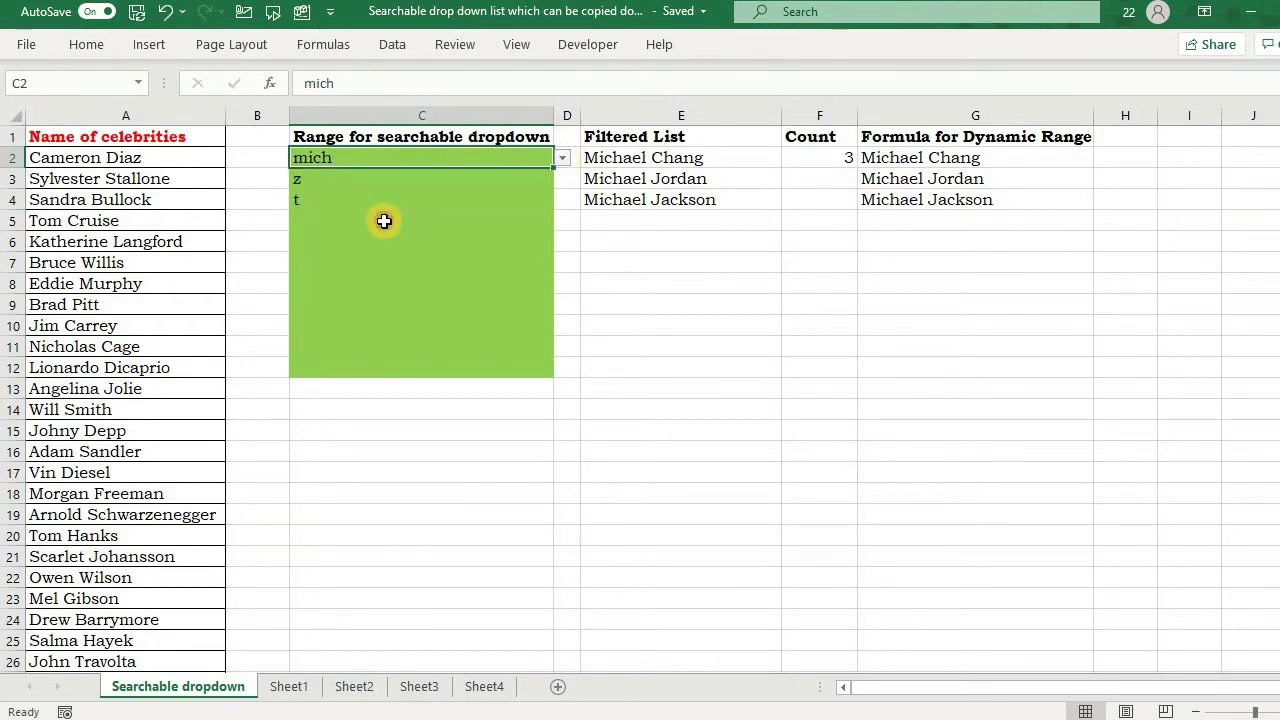
click(358, 205)
click(562, 200)
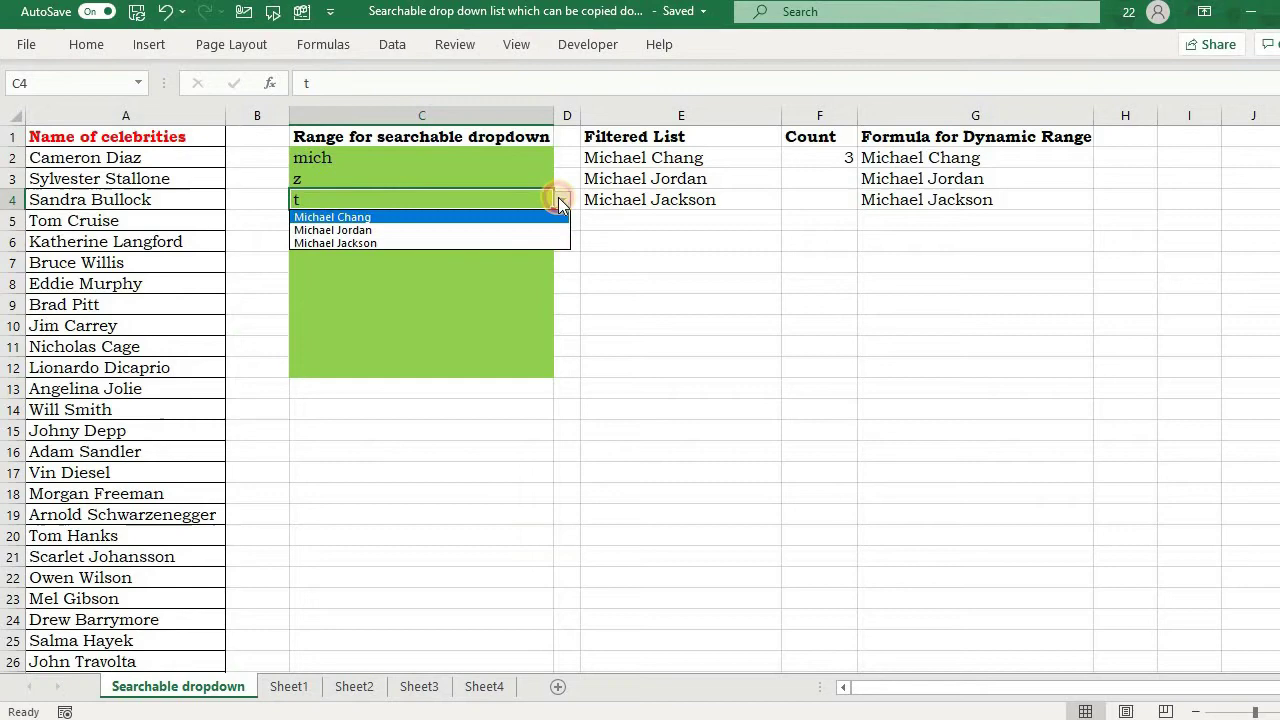
key(Escape)
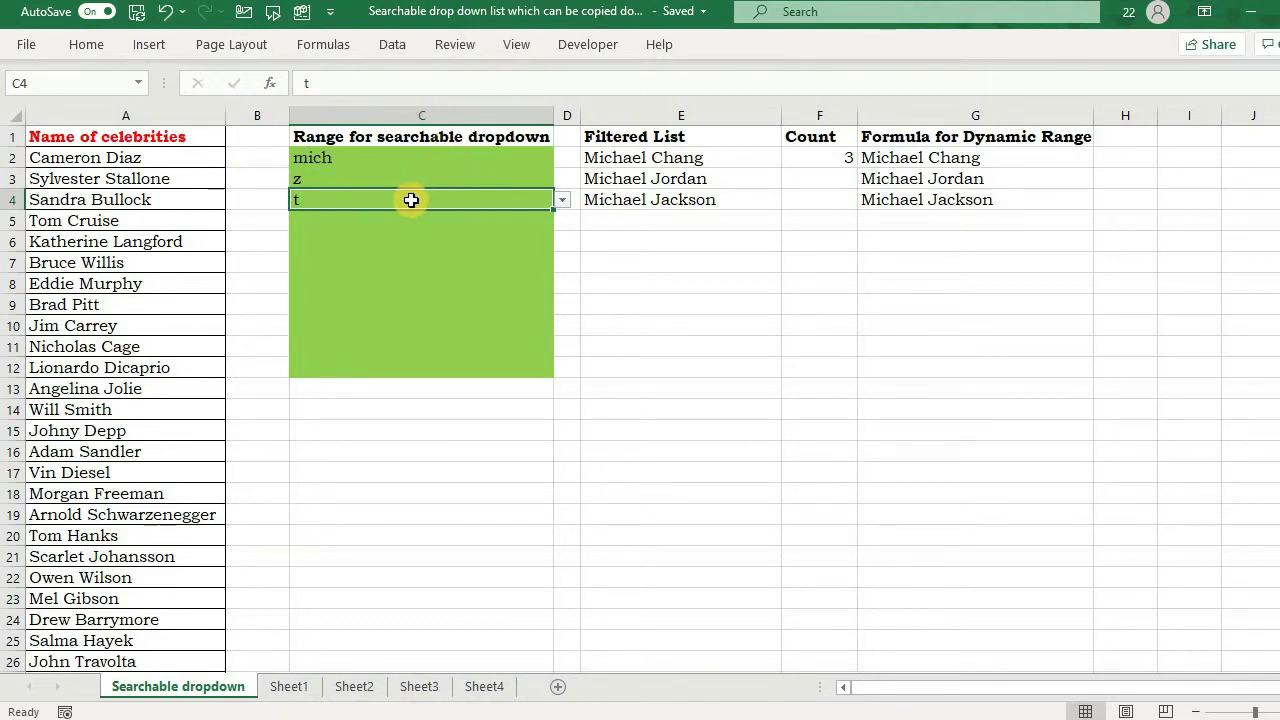
- Change C2's search term to t and view its twelve matching names
click(395, 156)
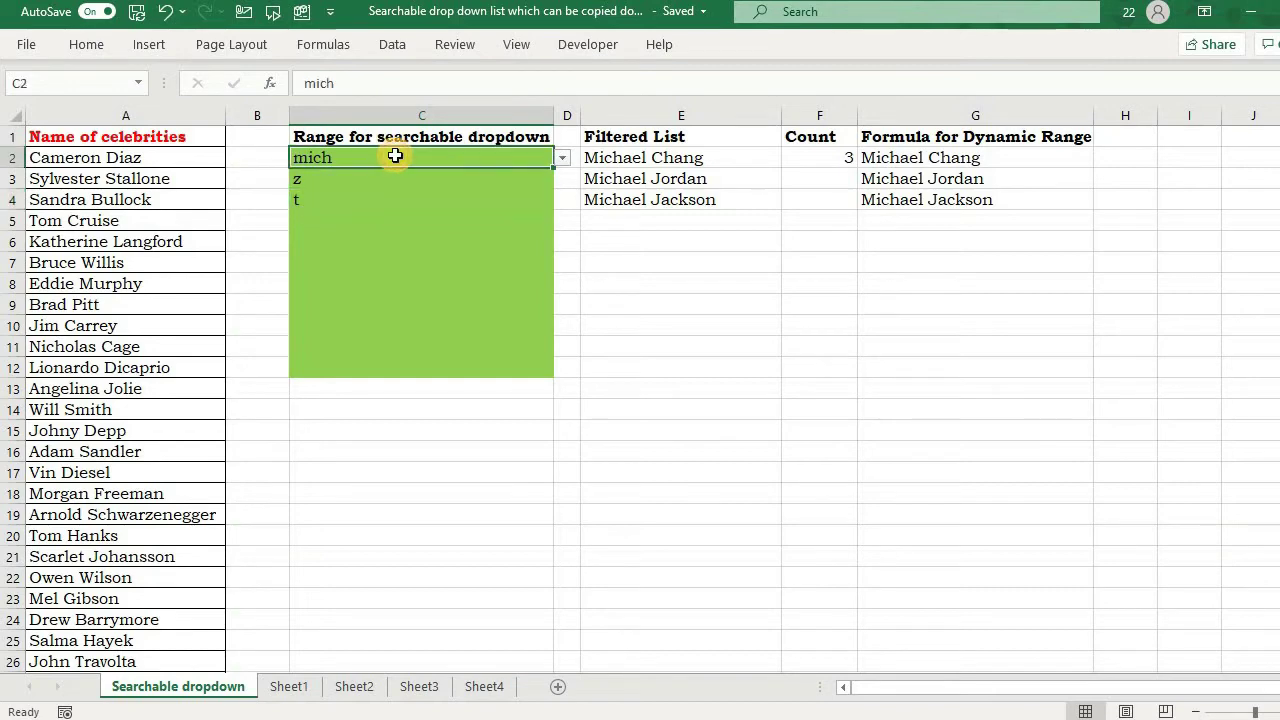
text(t)
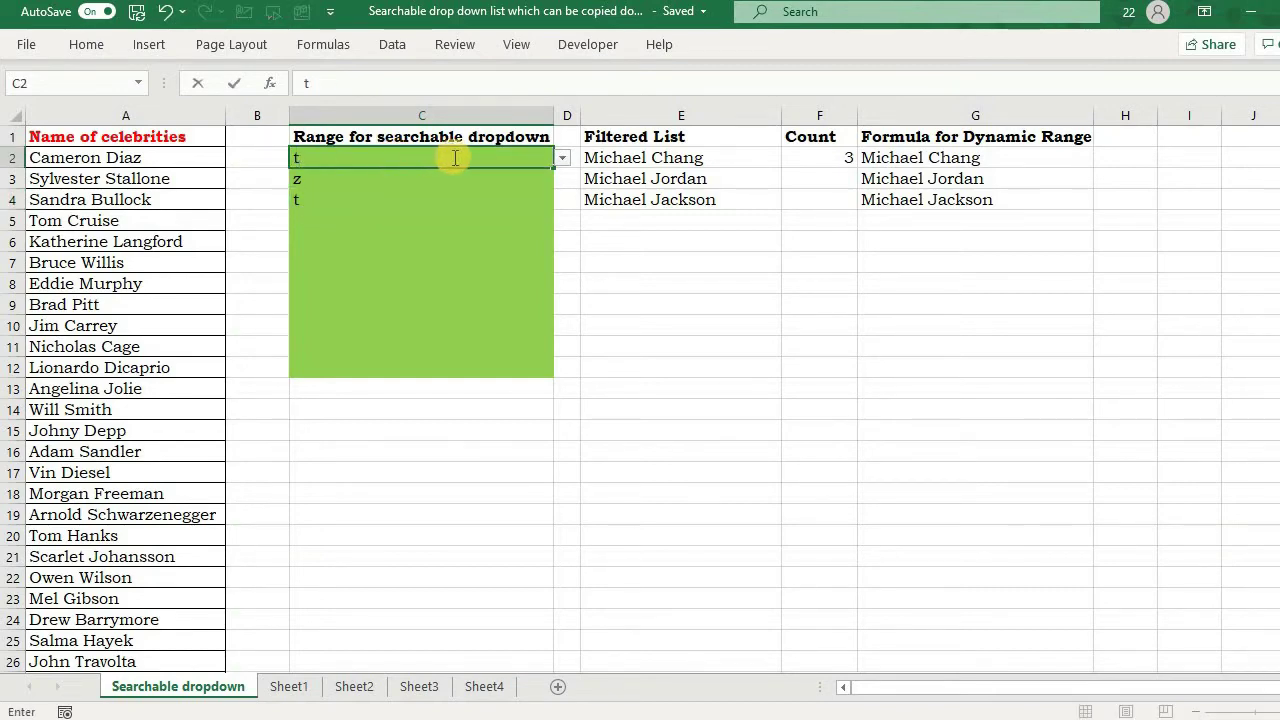
key(ctrl+Return)
click(562, 157)
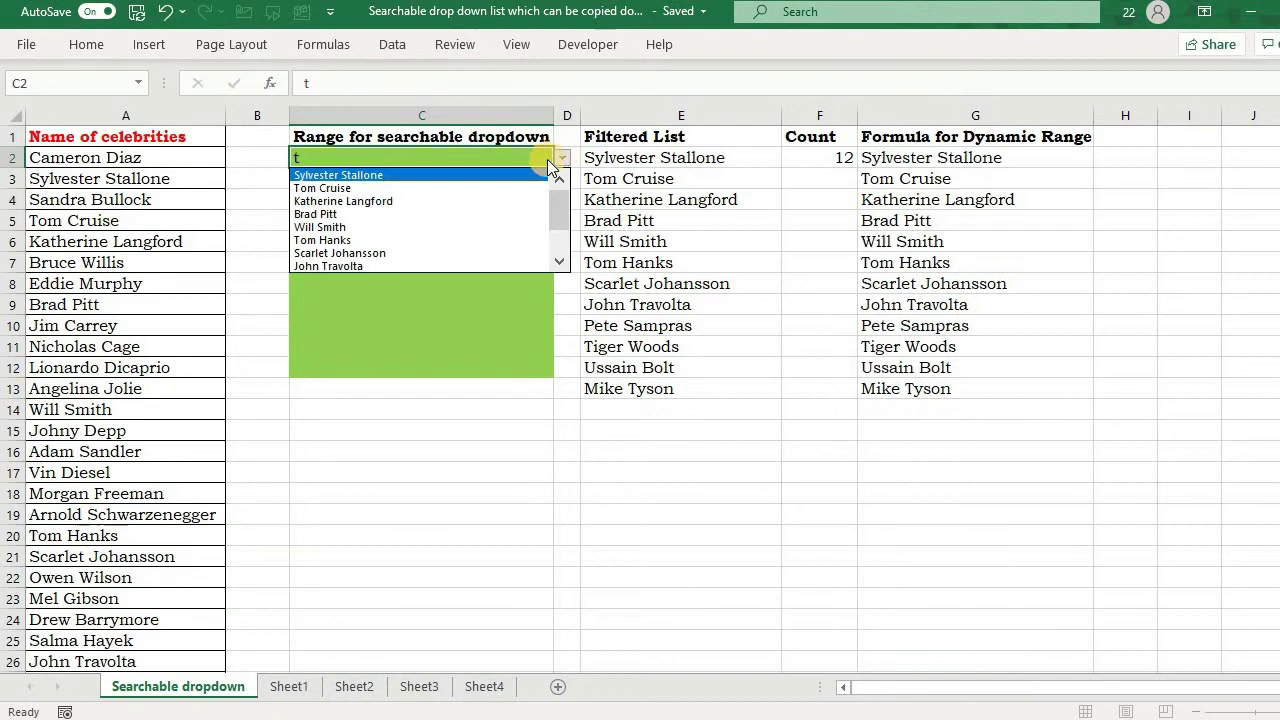
click(520, 158)
- Enter t in C4 and check the suggestions in its dropdown
click(364, 205)
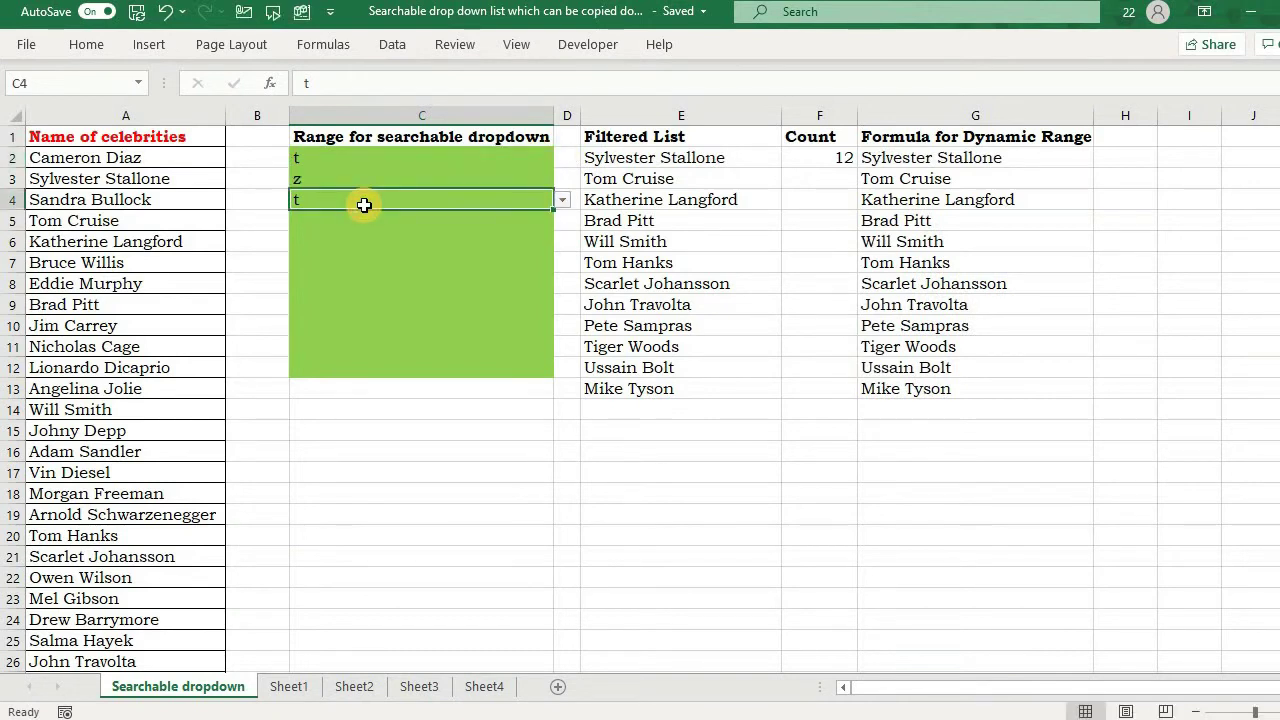
text(t)
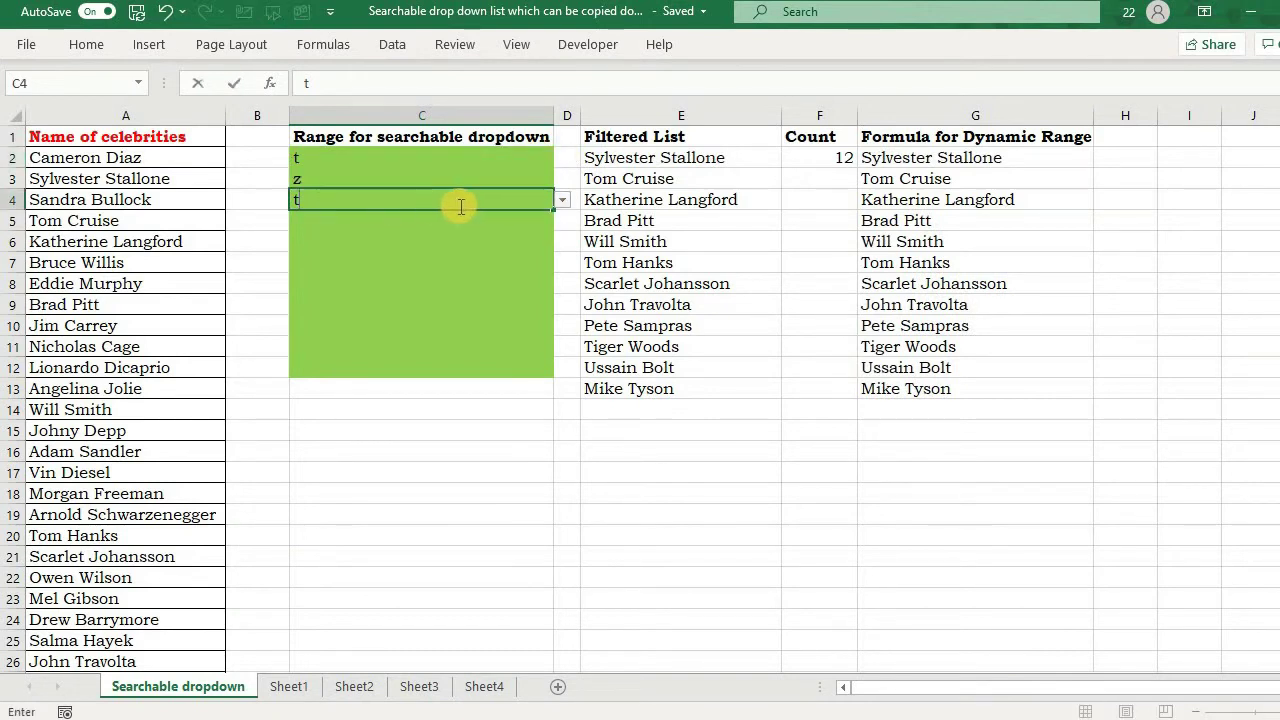
key(ctrl+Return)
click(560, 198)
click(504, 167)
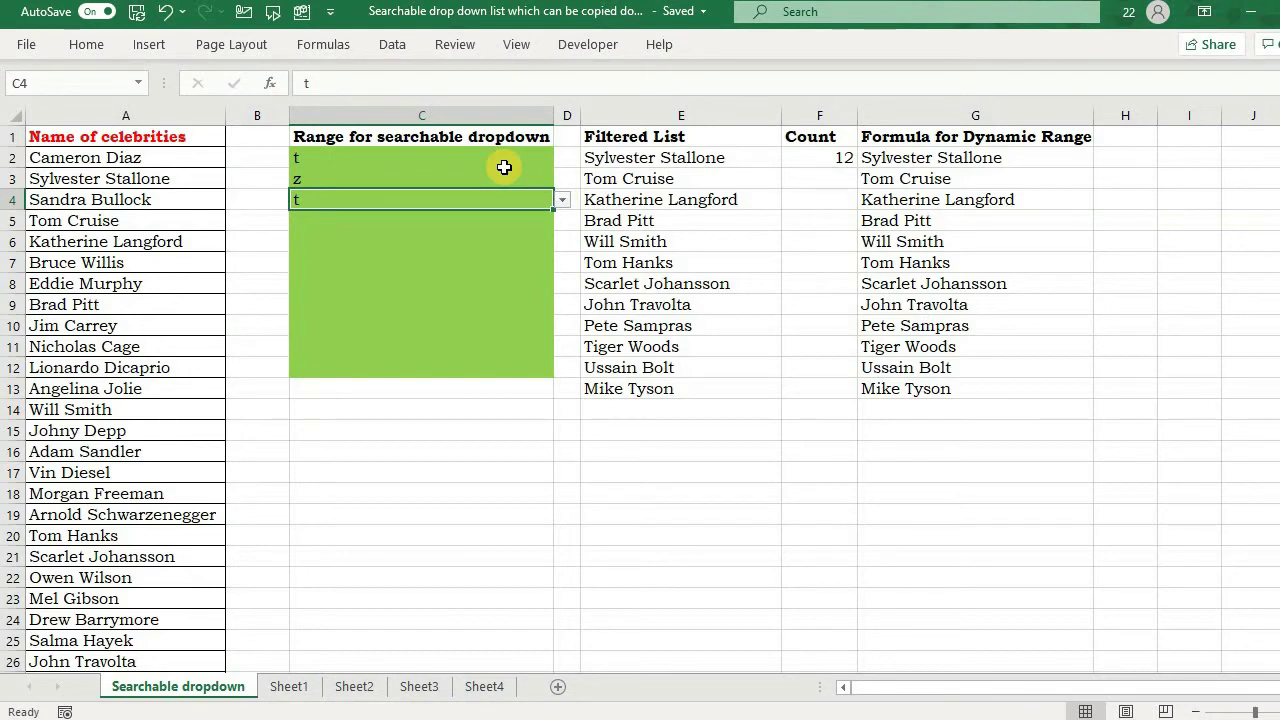
click(384, 451)
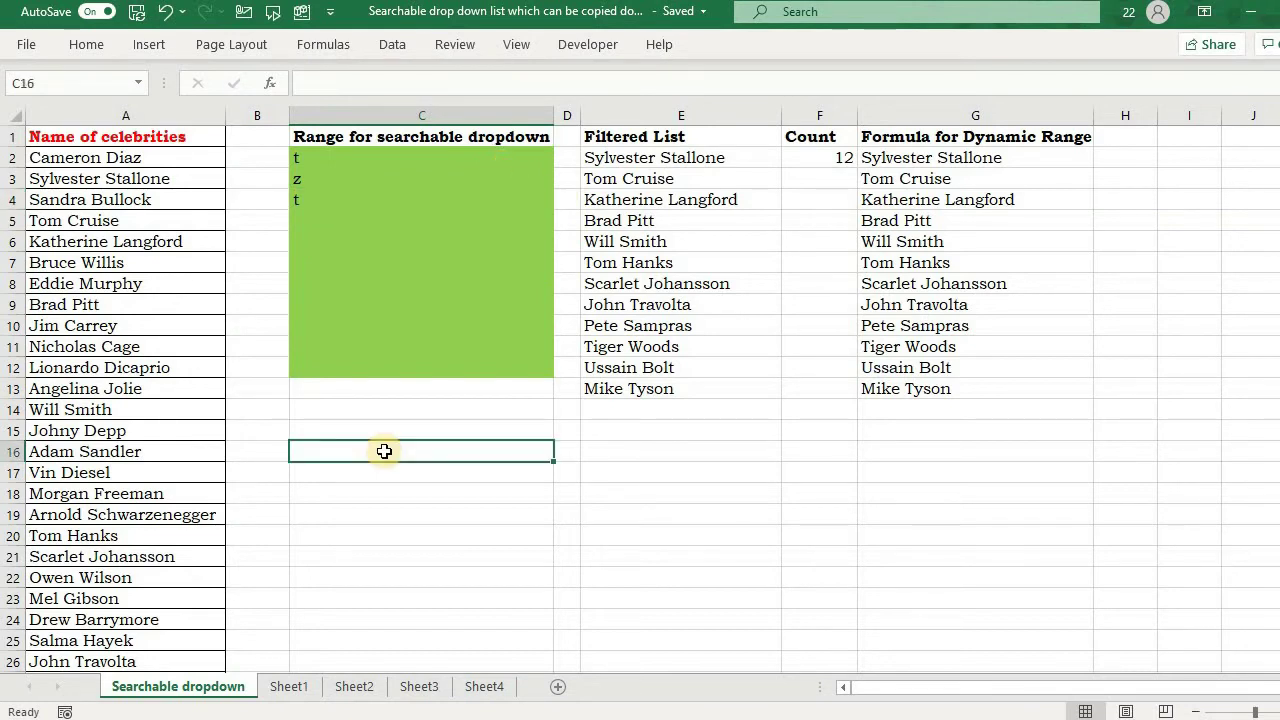
- Enter =CELL("contents",C15) in C16
text(=cell)
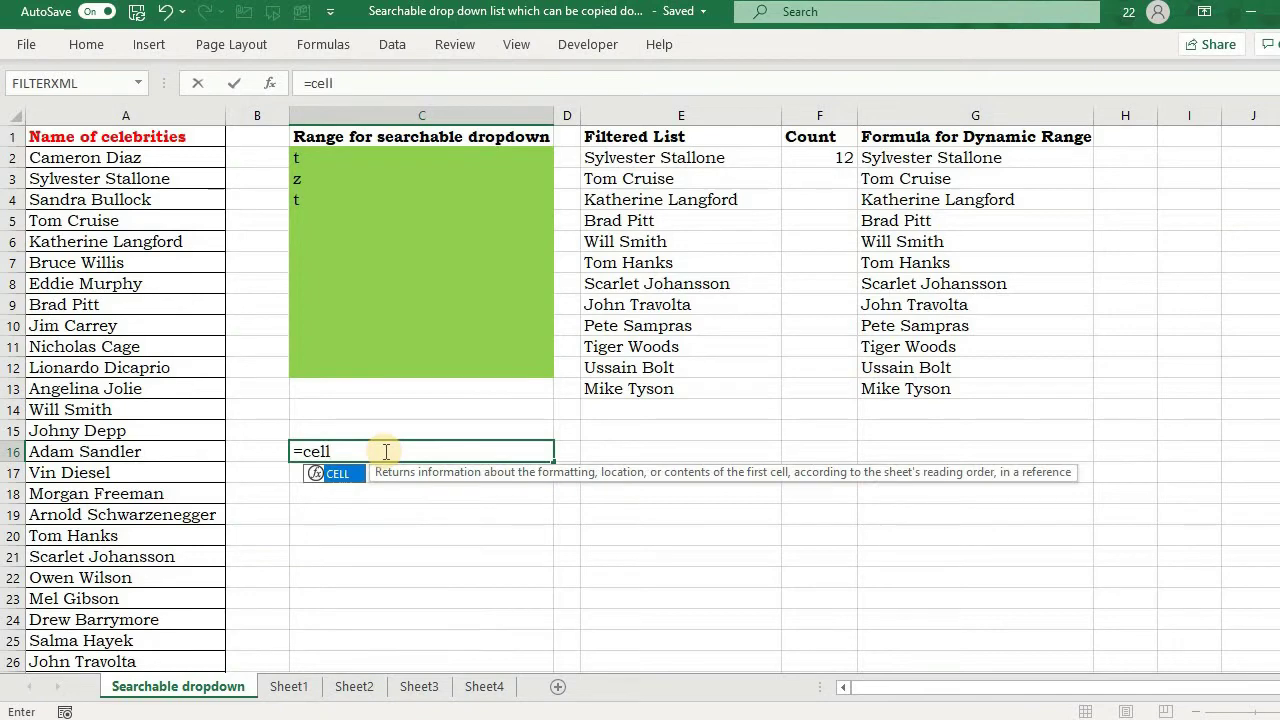
key(Tab)
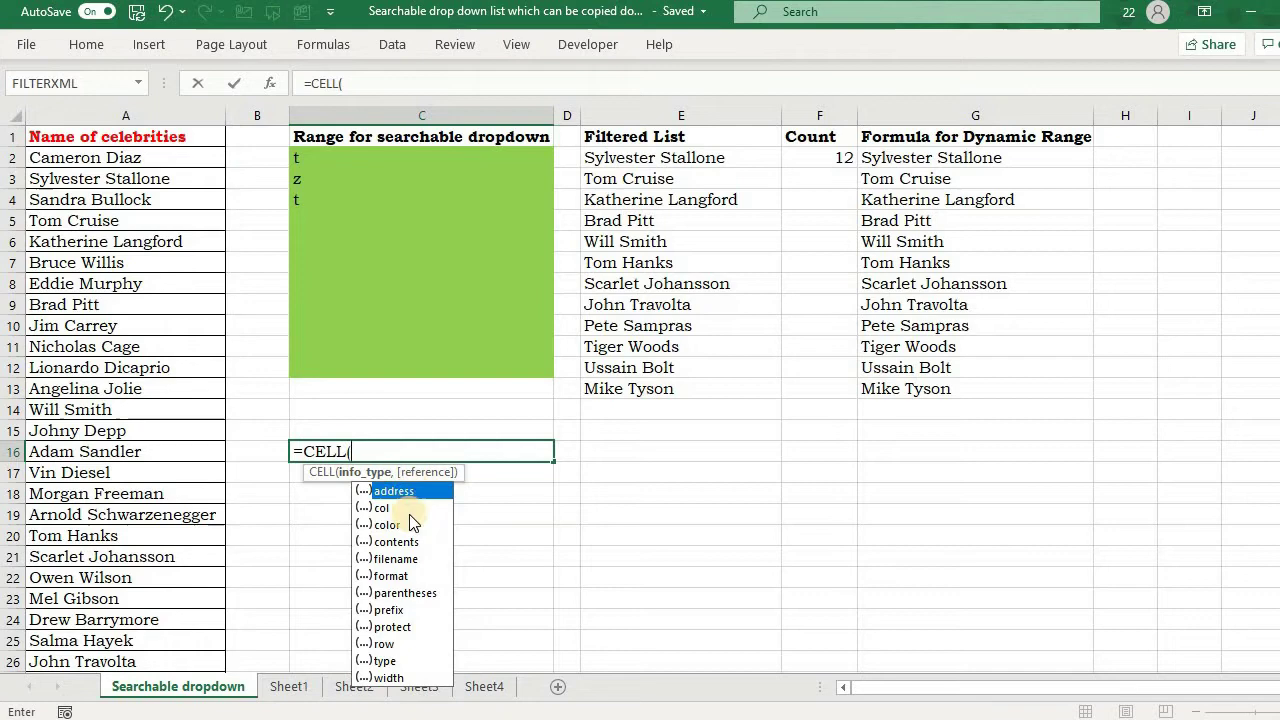
click(397, 541)
double_click(397, 541)
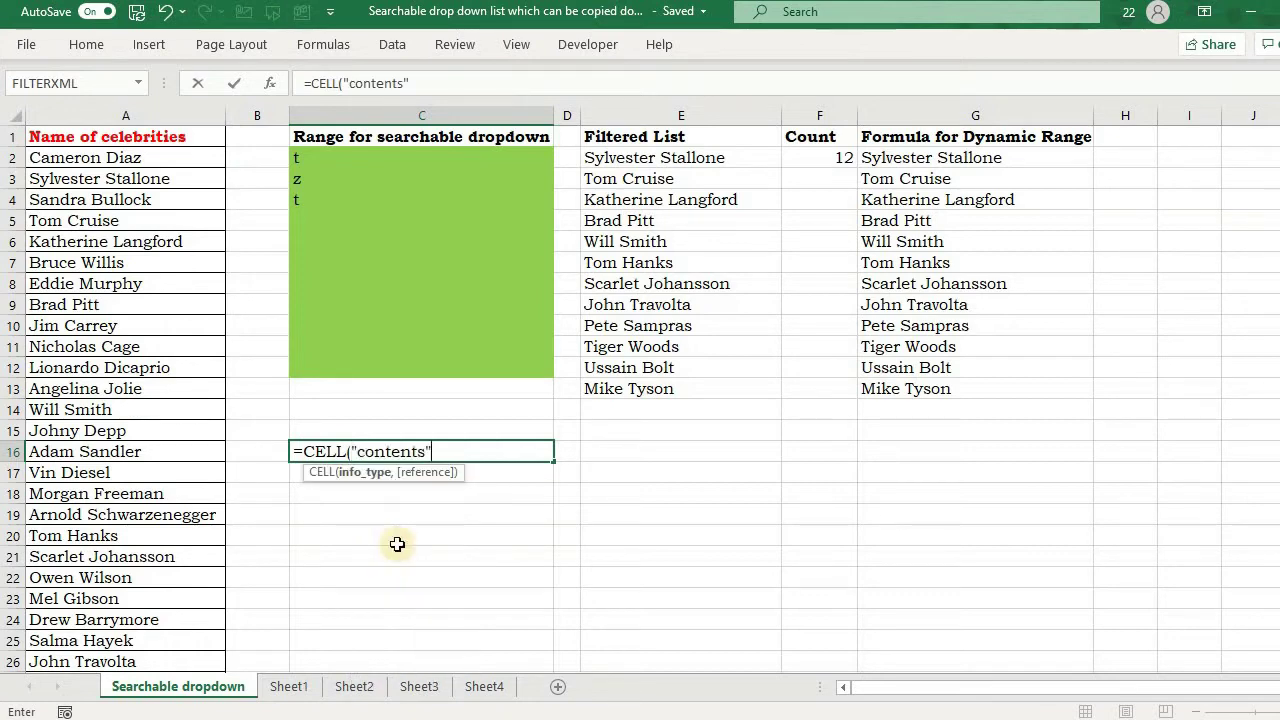
text(,)
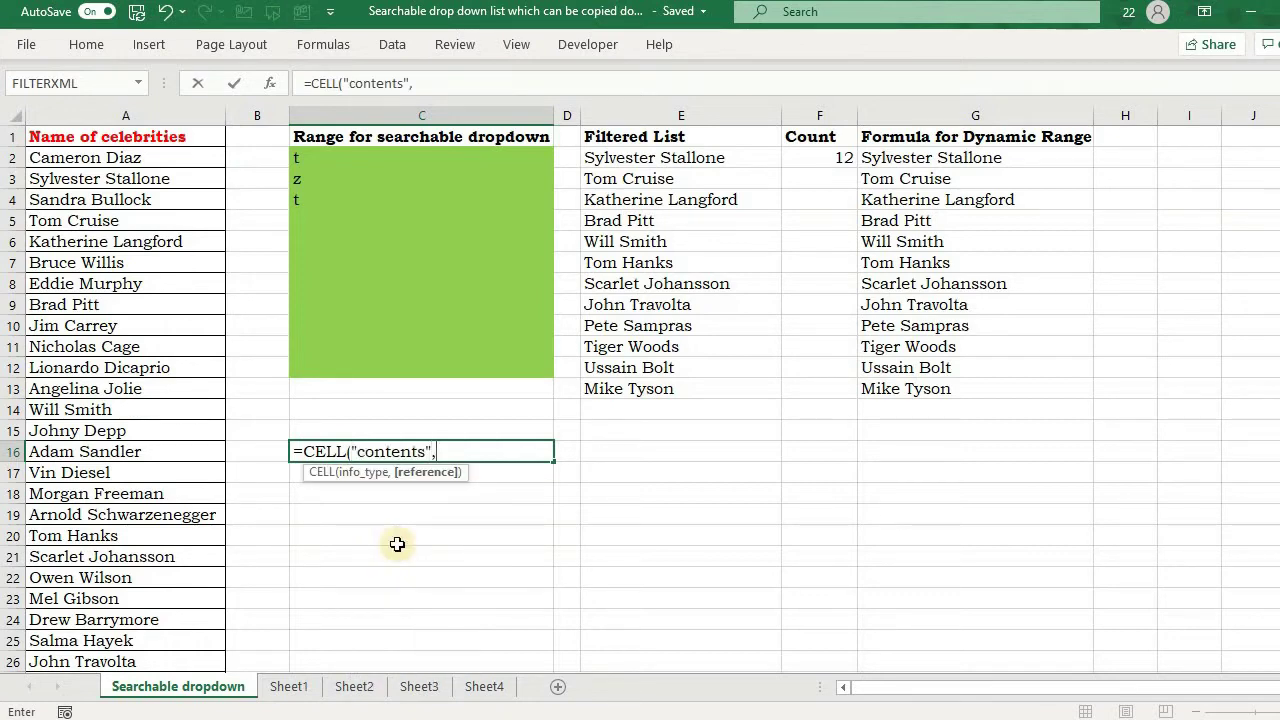
click(323, 429)
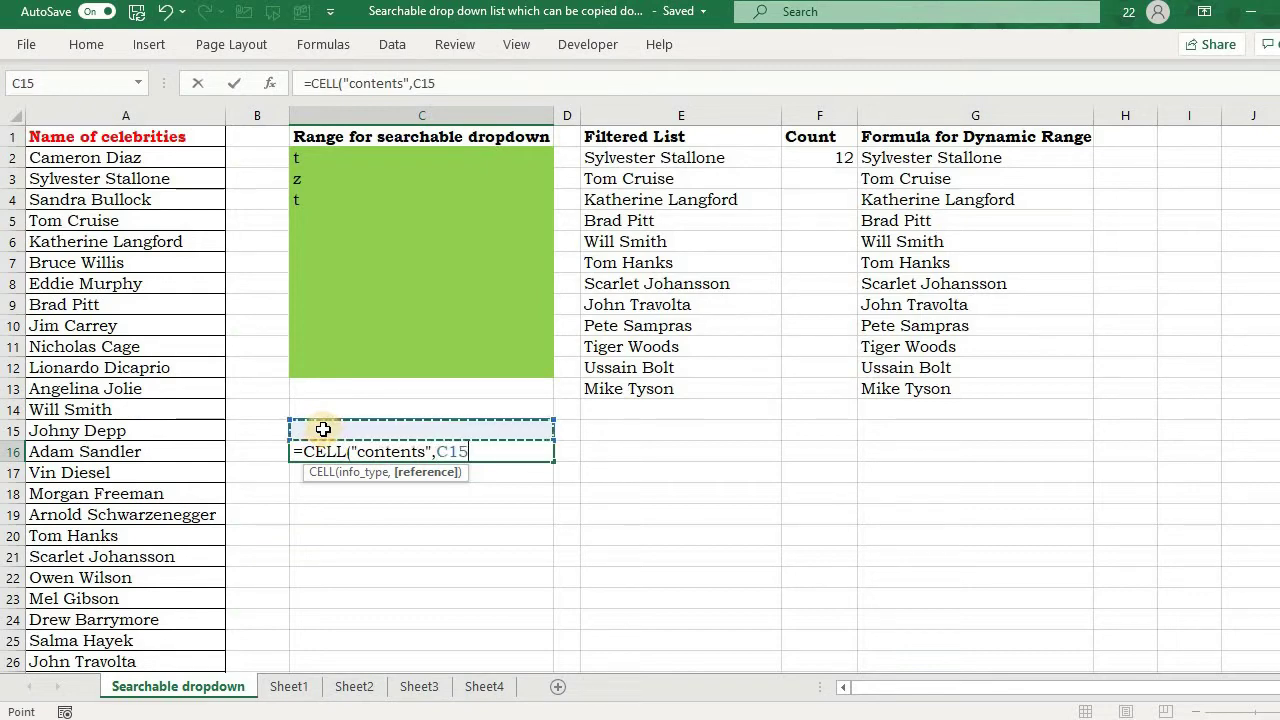
text())
key(ctrl+Return)
key(Down)
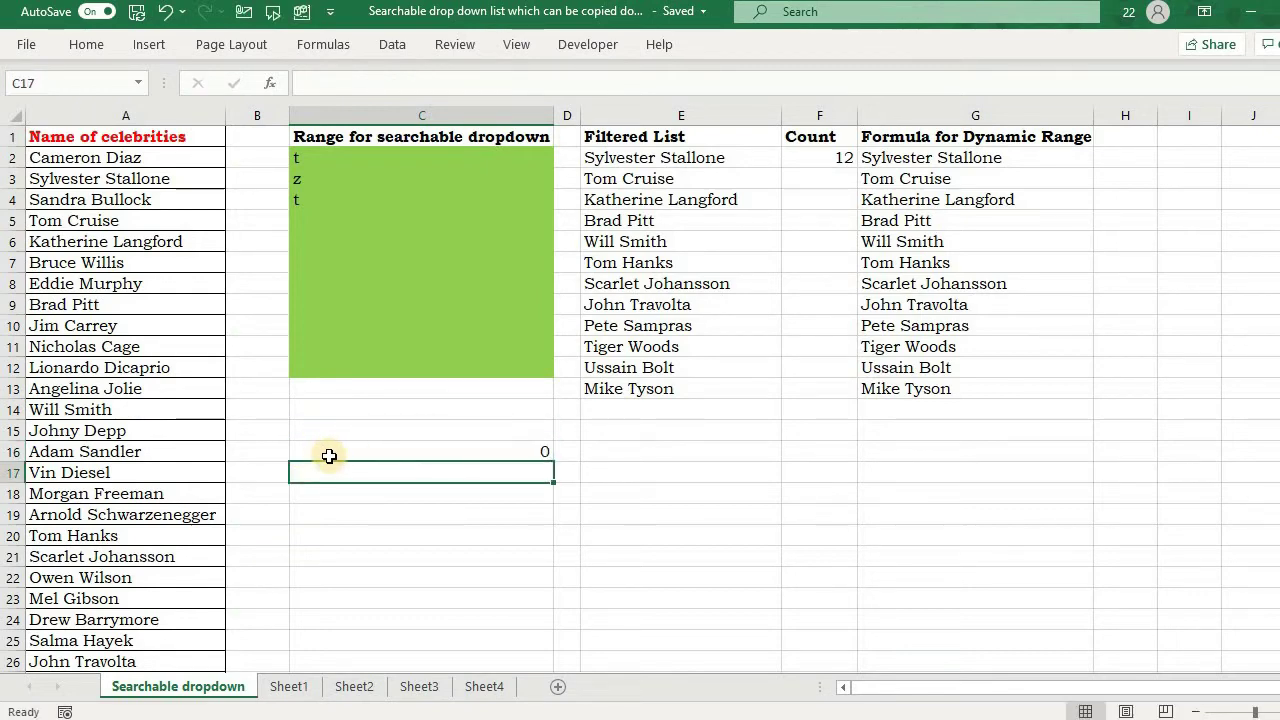
click(329, 455)
- Test C16's echo by entering tom, then z, in C15
click(323, 428)
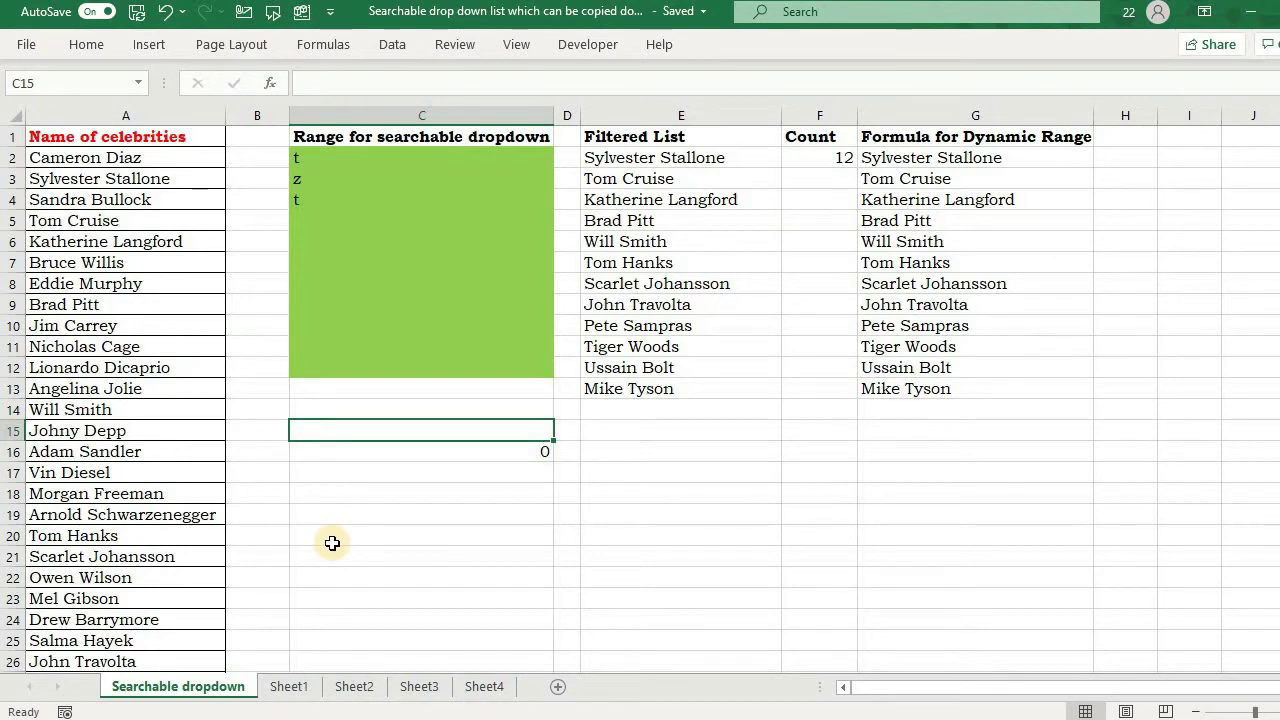
text(tom)
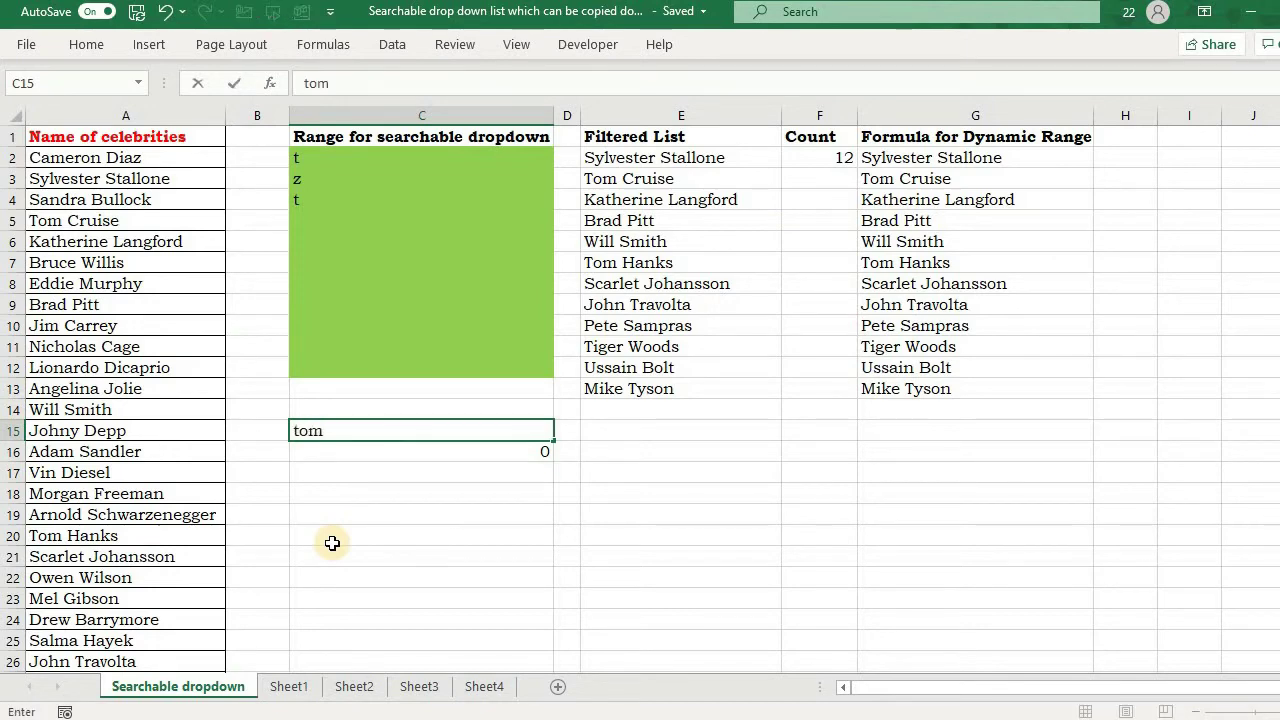
key(Return)
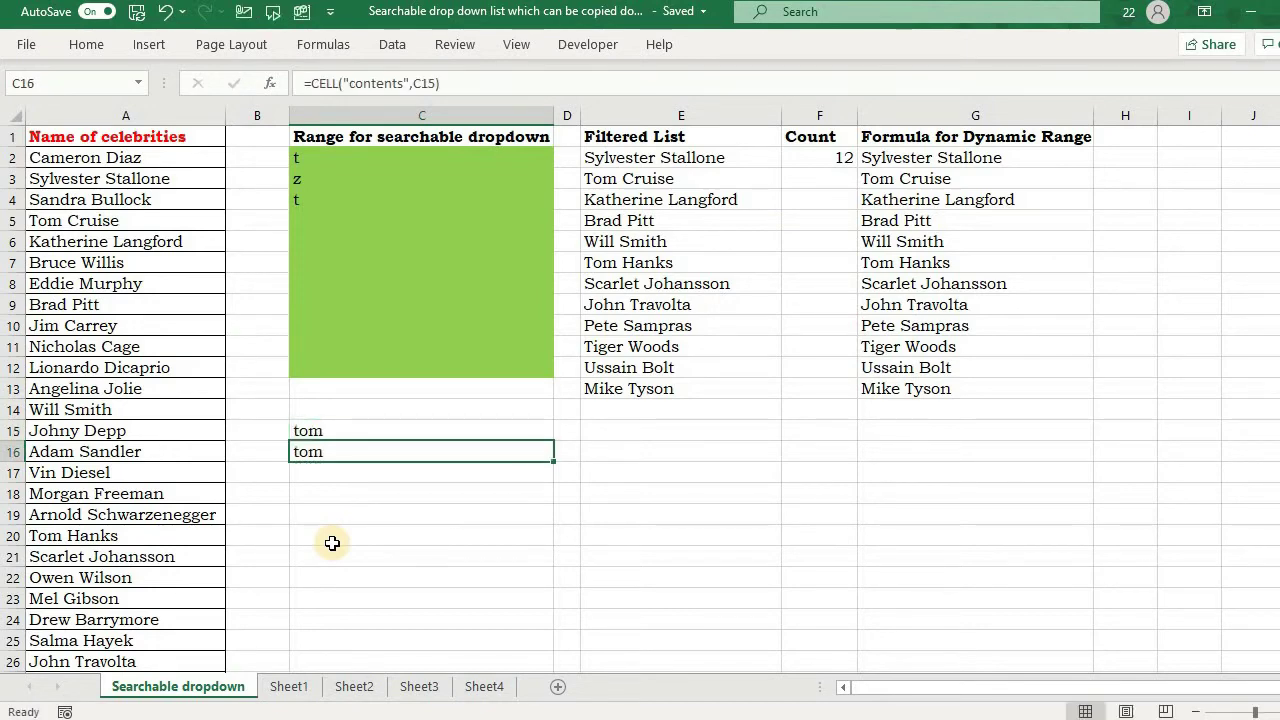
click(331, 432)
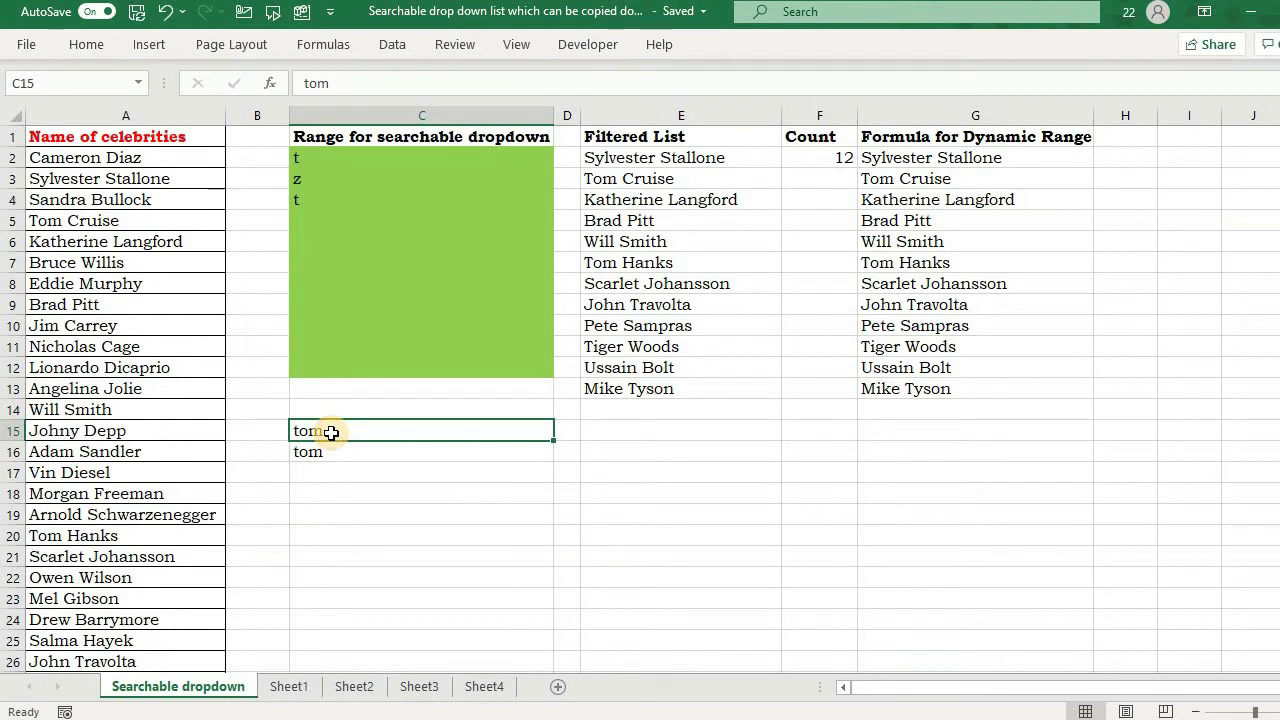
text(z)
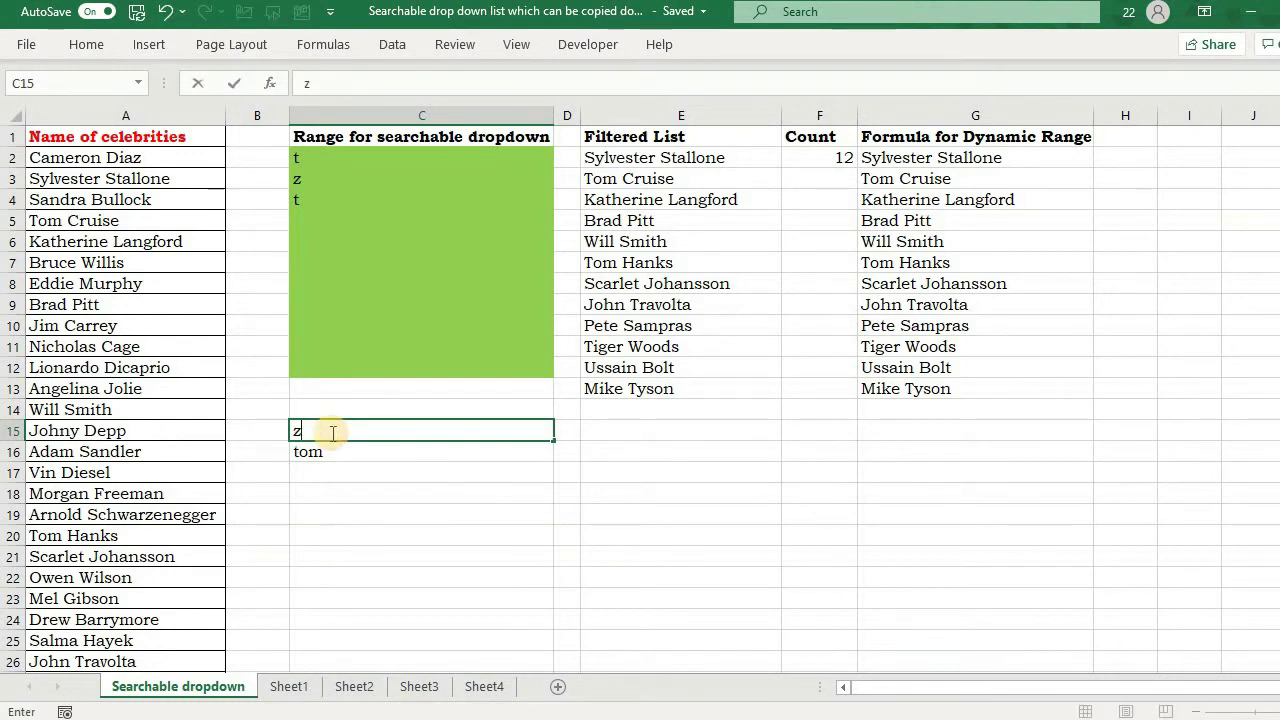
key(Return)
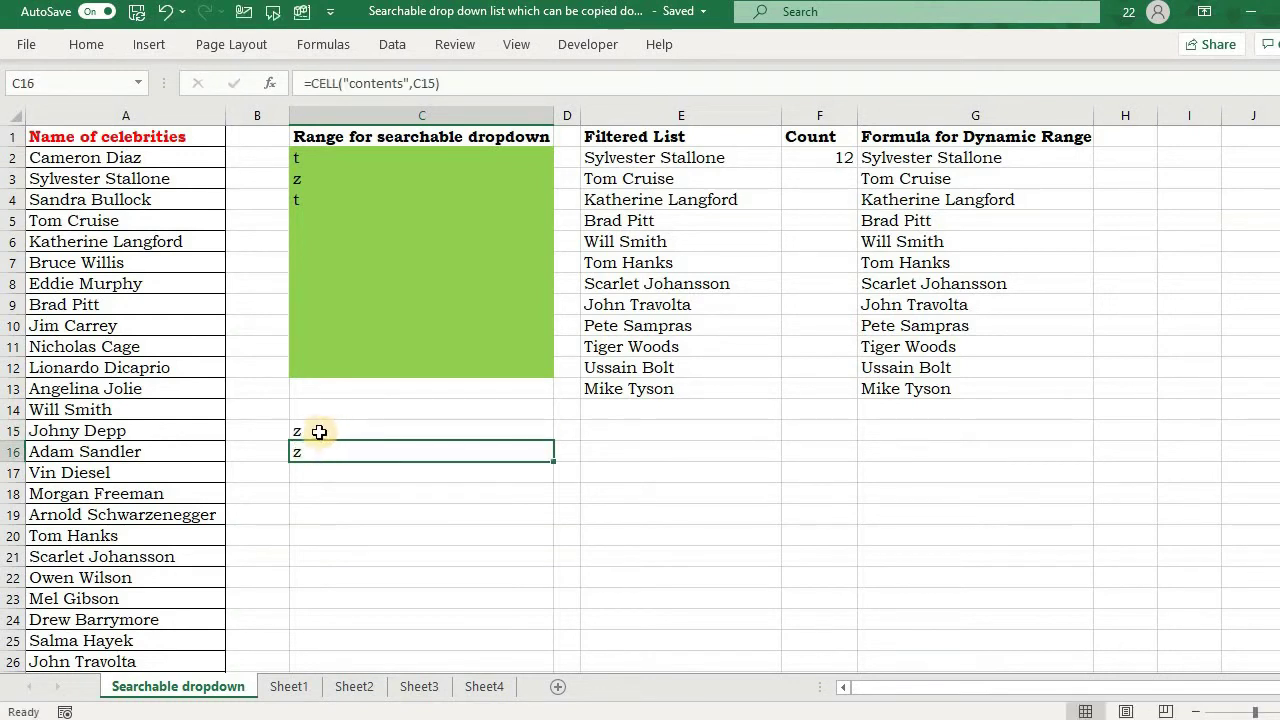
click(331, 432)
- Replace C16's formula with the reference-free =CELL("contents")
click(350, 455)
key(Delete)
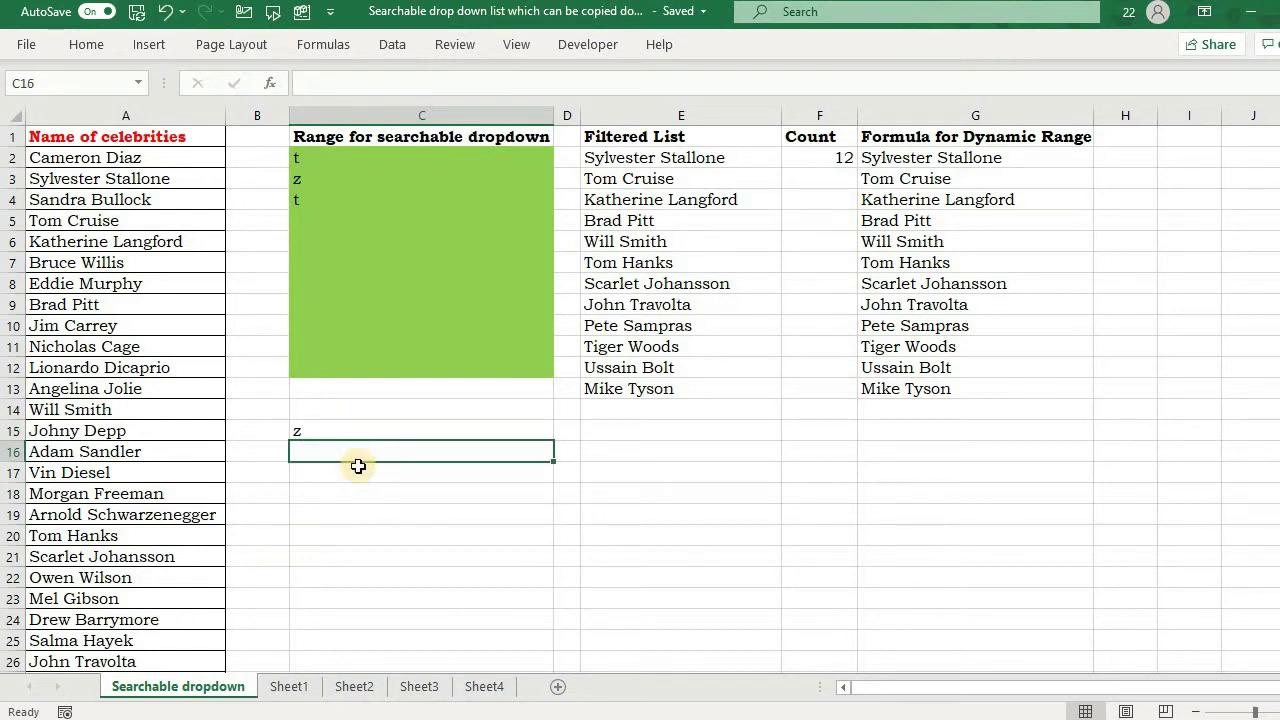
text(=cell)
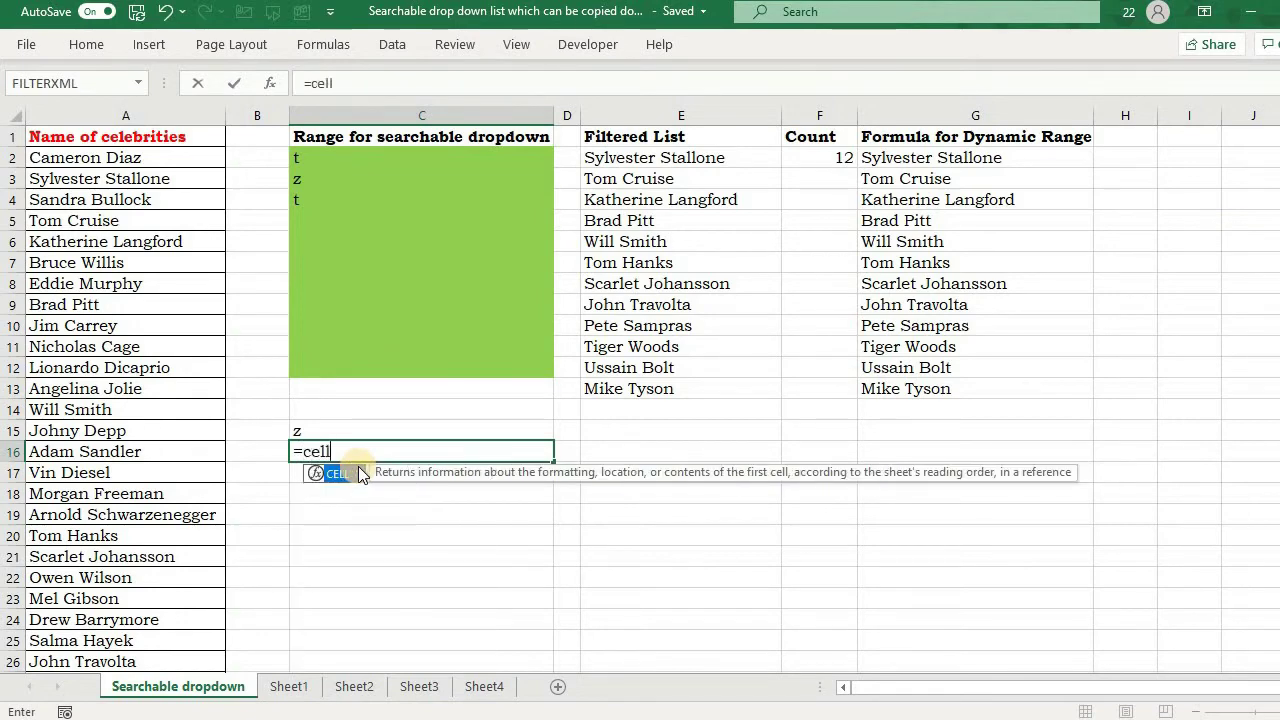
key(Tab)
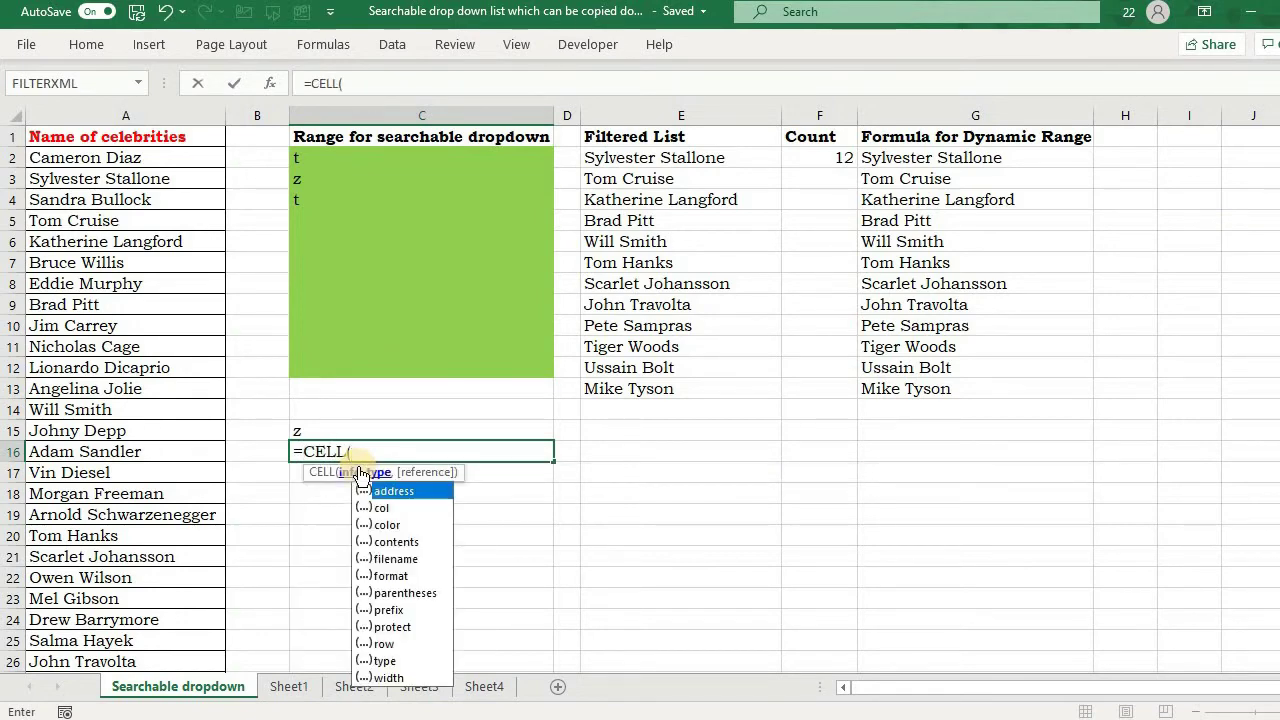
key(Down)
key(Down)
key(Down)
key(Tab)
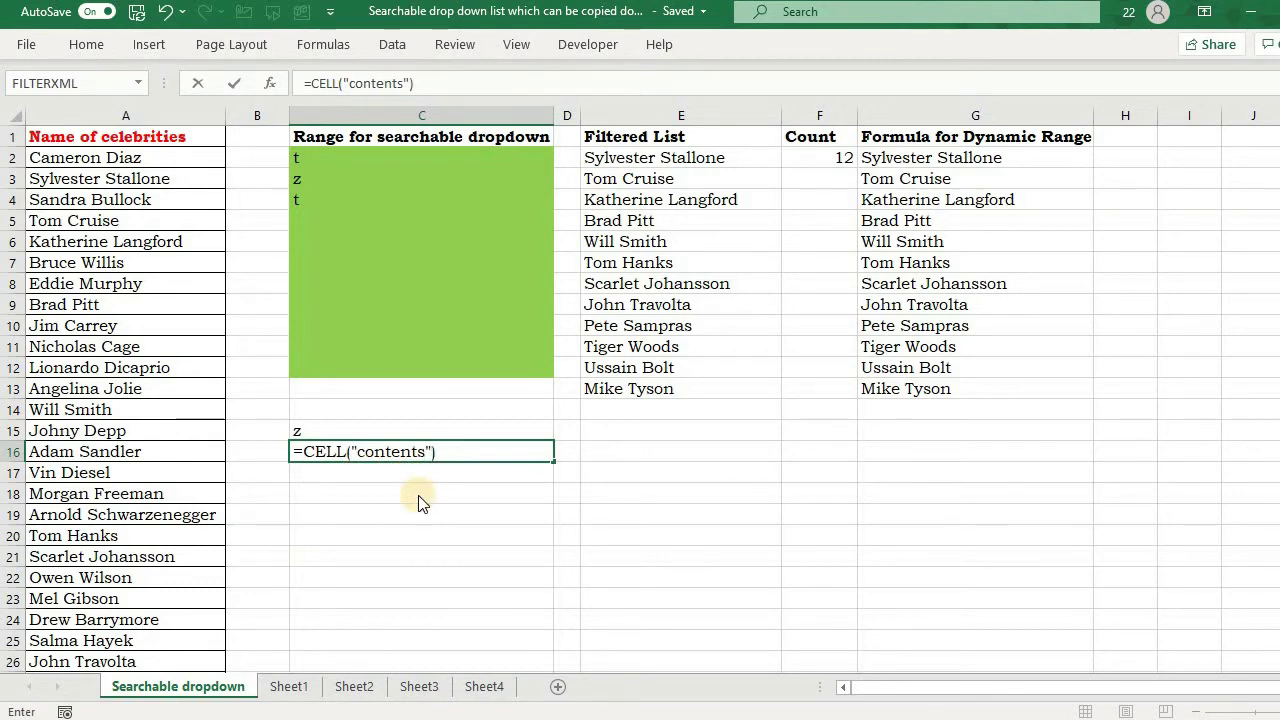
key(Return)
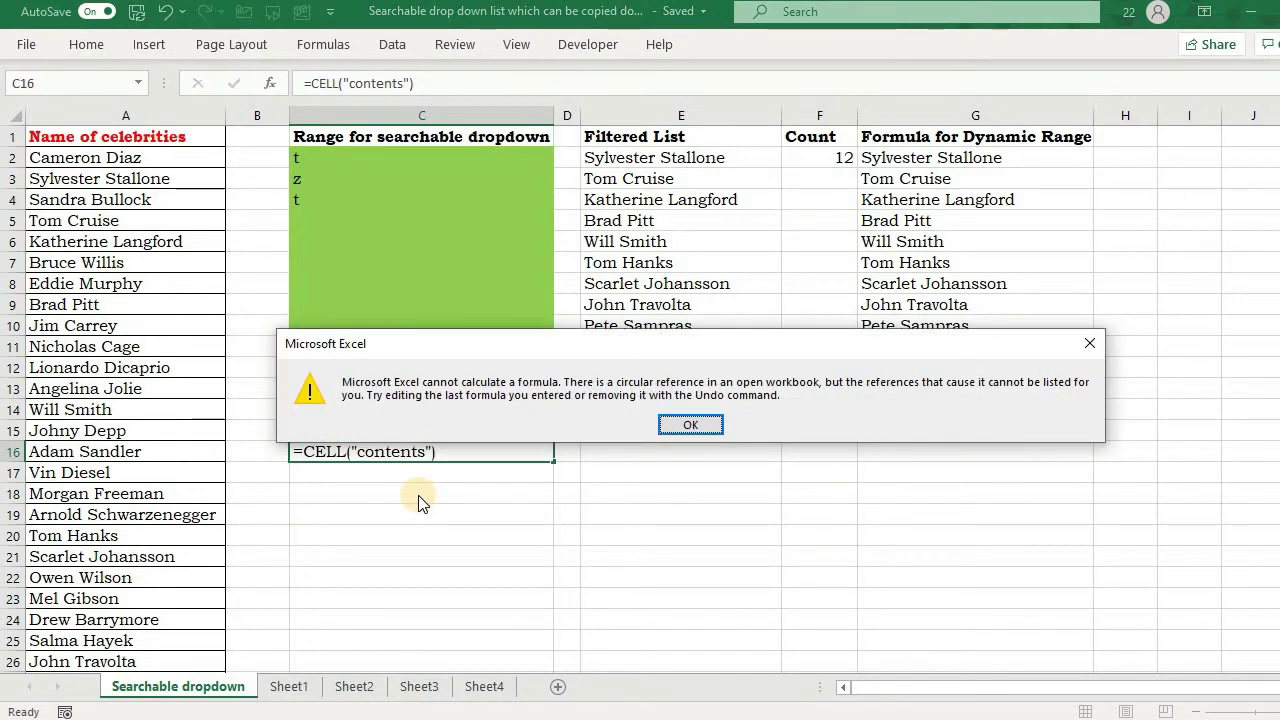
- Dismiss the circular-reference warning, then enter abc in C17 and xyz in C21
click(688, 430)
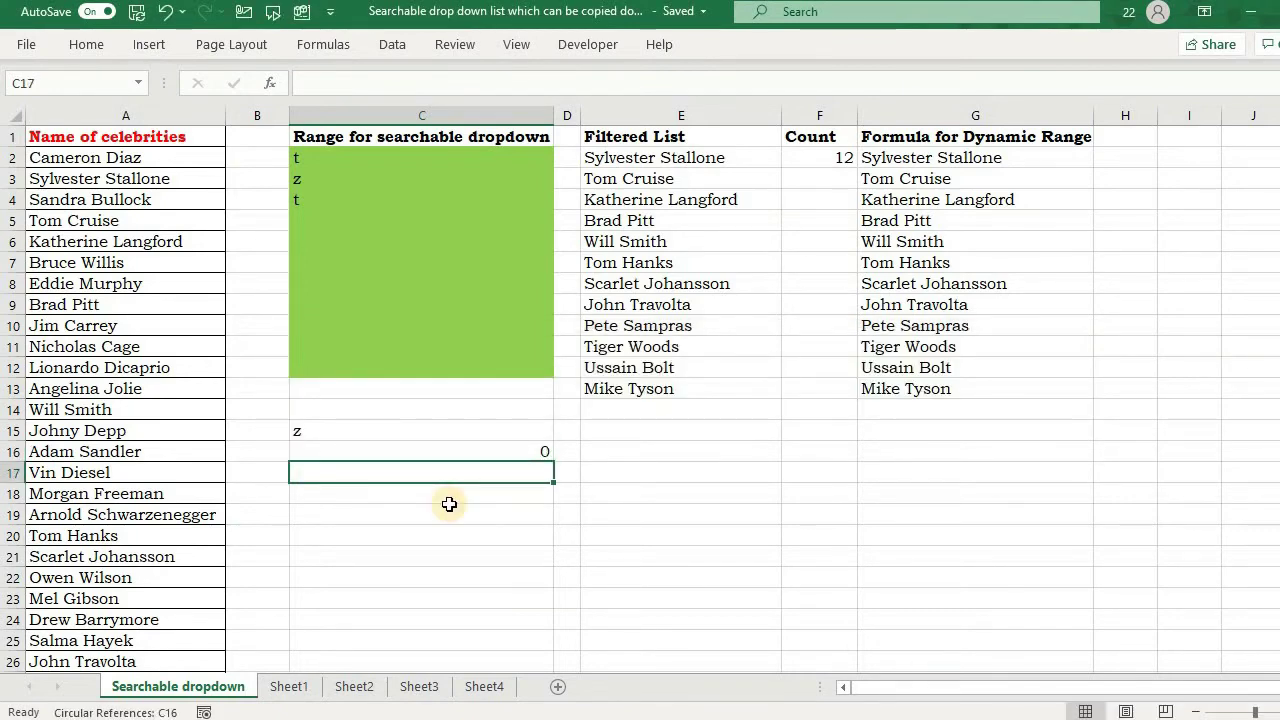
text(abc)
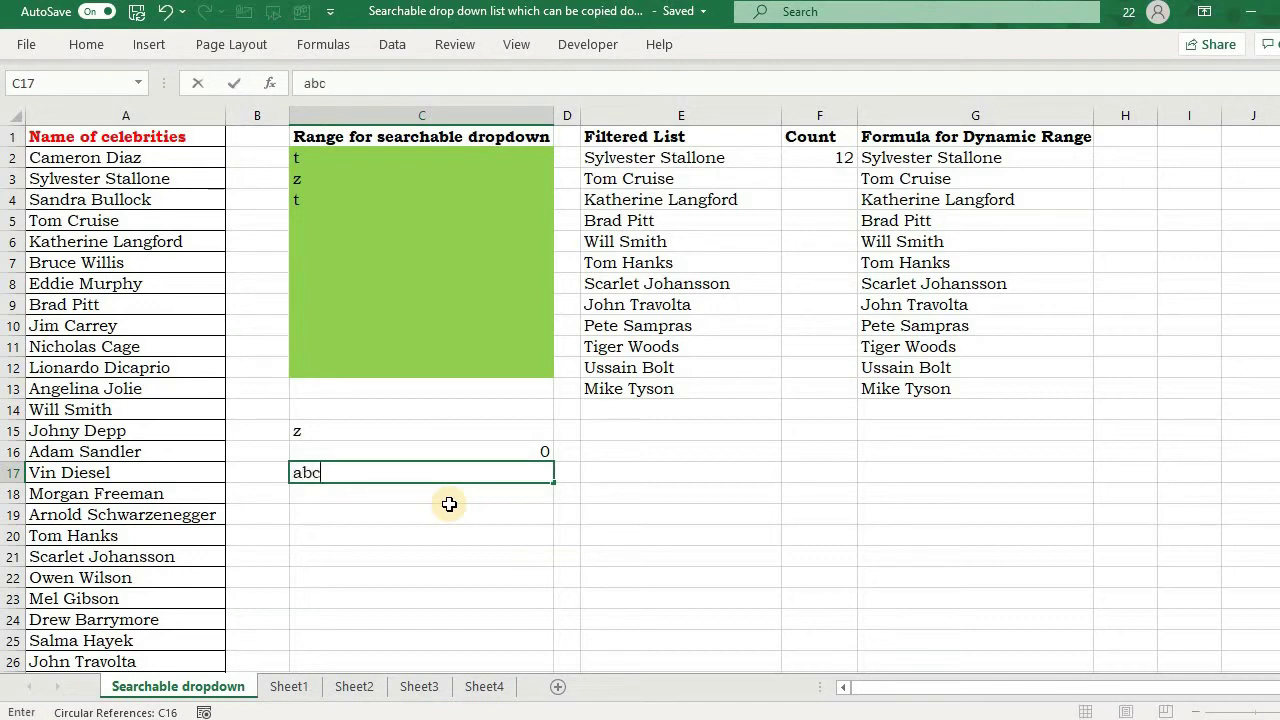
key(Return)
key(Up)
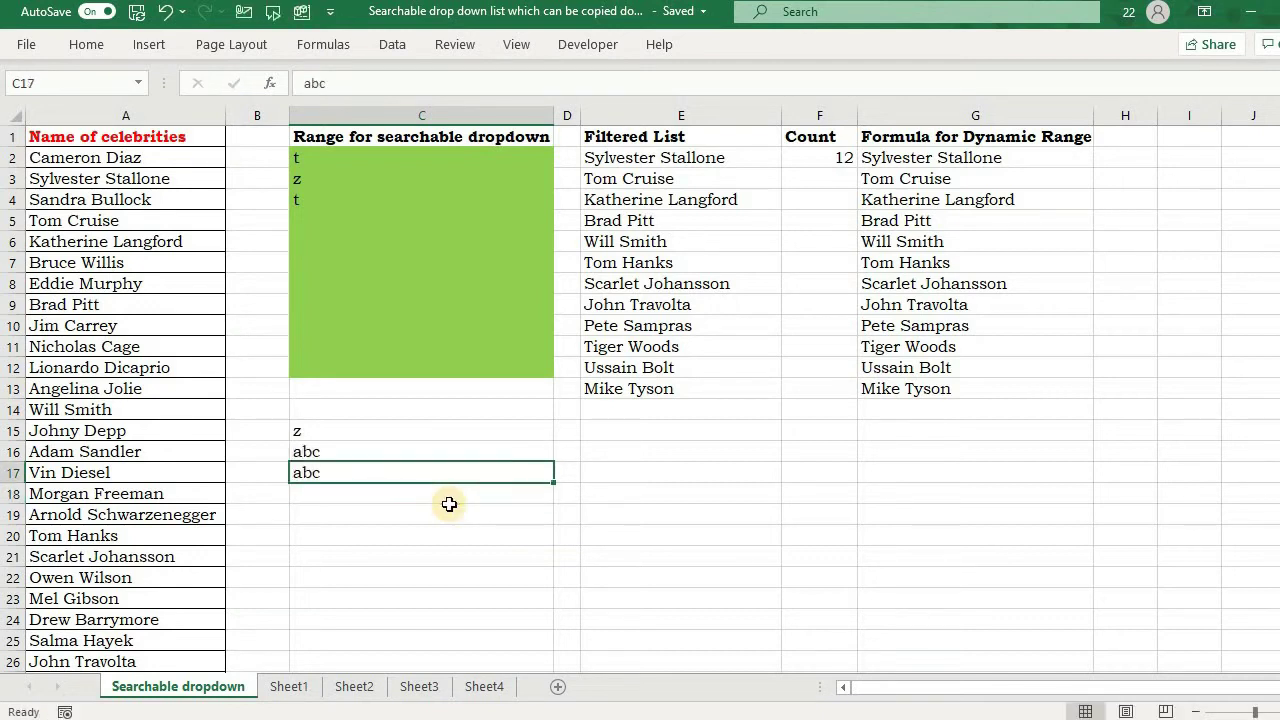
click(449, 503)
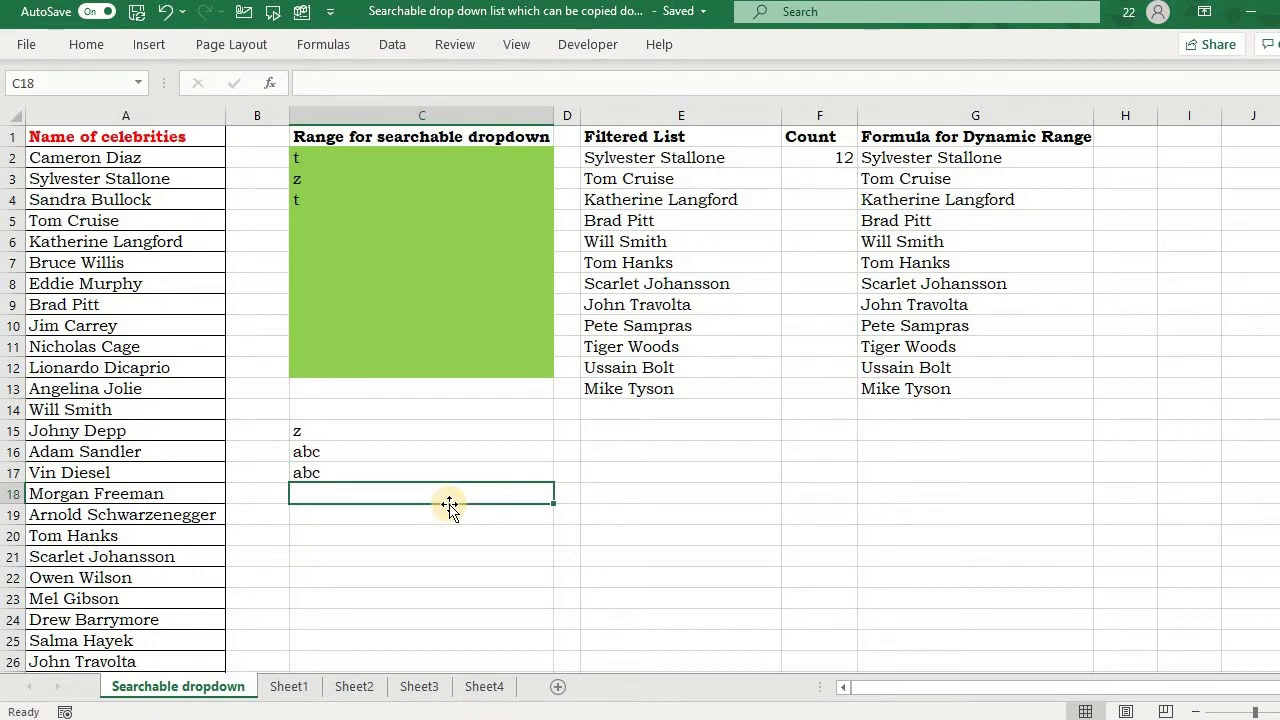
key(Down)
key(Down)
key(Down)
text(x)
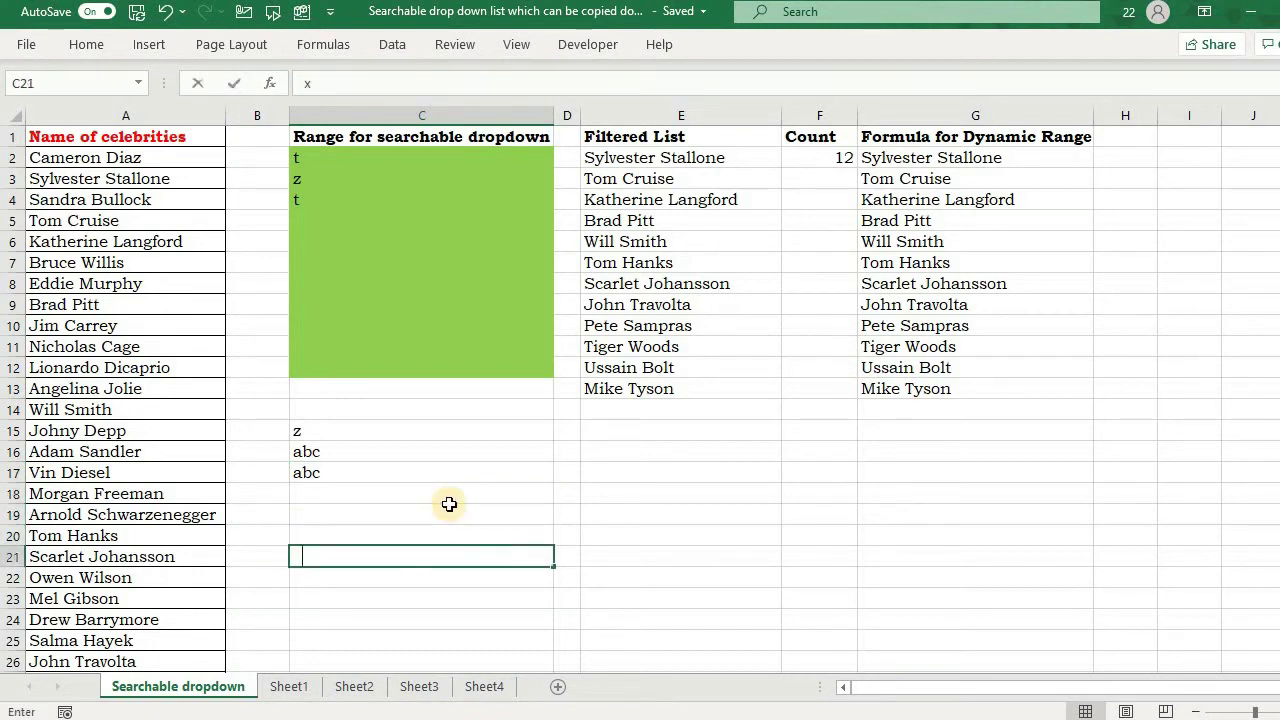
text(yz)
key(Up)
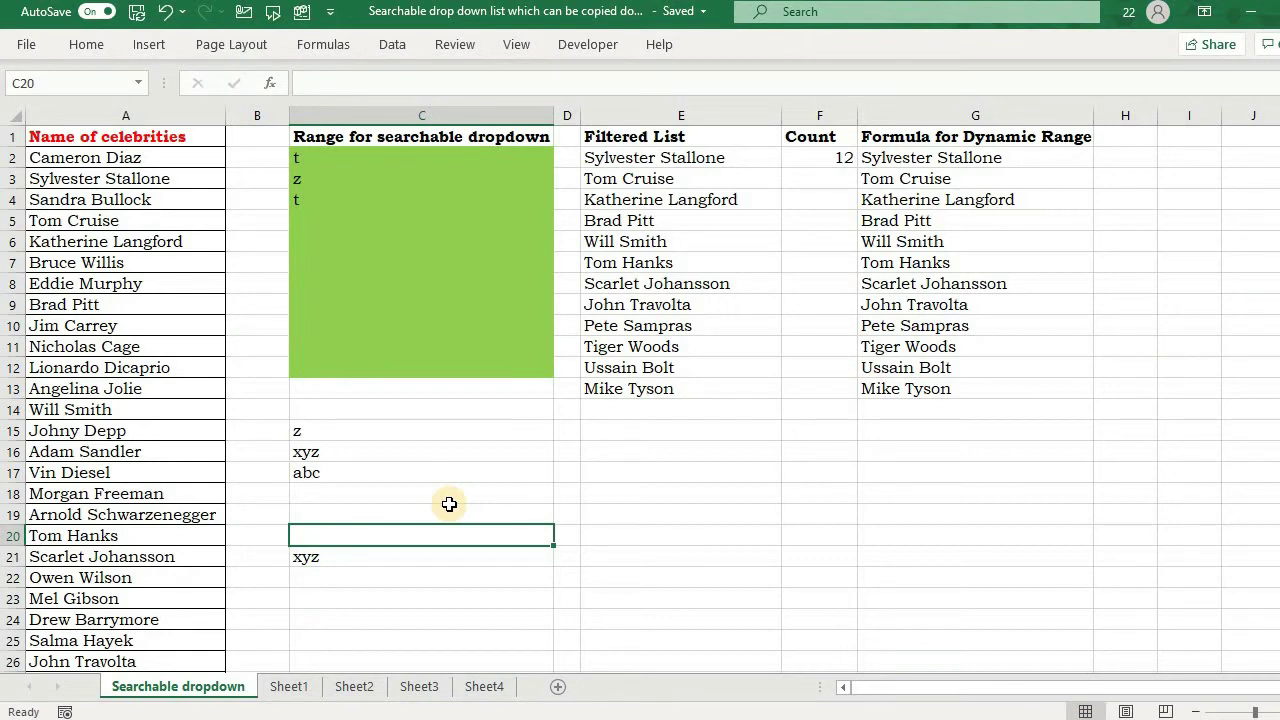
key(Up)
key(Up)
key(Up)
key(Up)
key(Up)
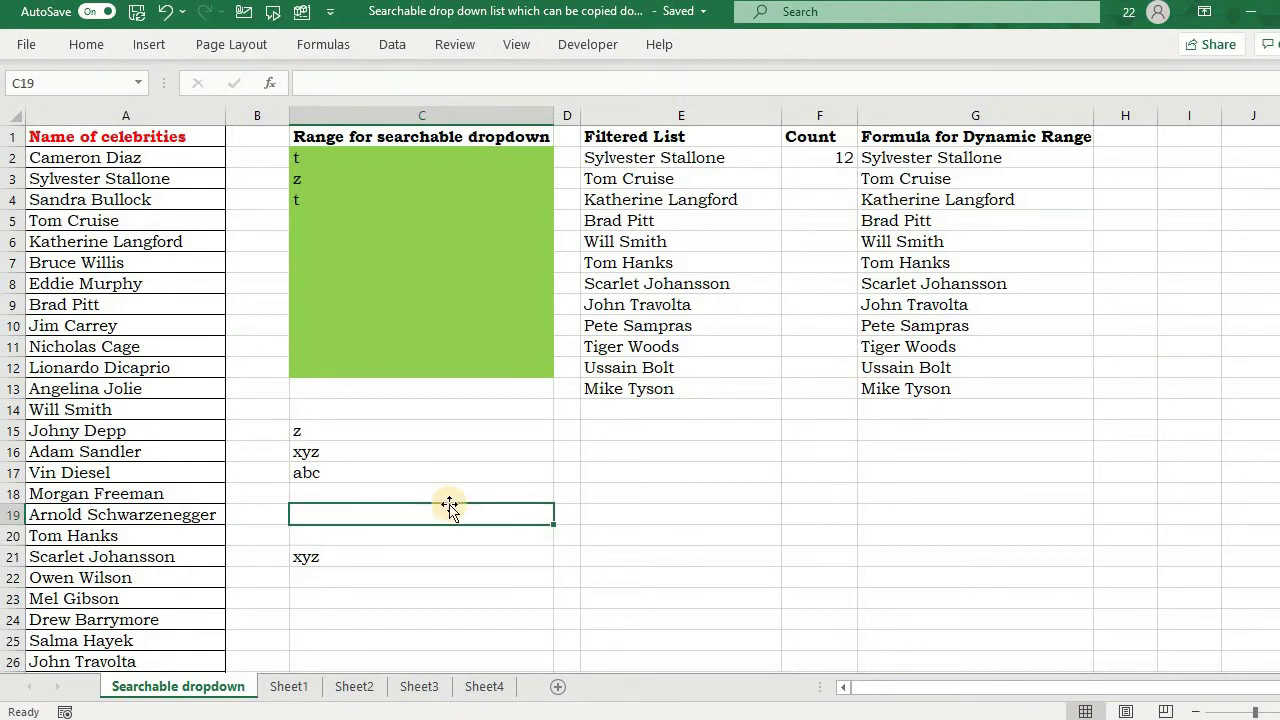
- Clear the test entries from C15:C21
key(shift+Down)
key(shift+Down)
key(shift+Down)
key(shift+Down)
key(shift+Down)
key(shift+Down)
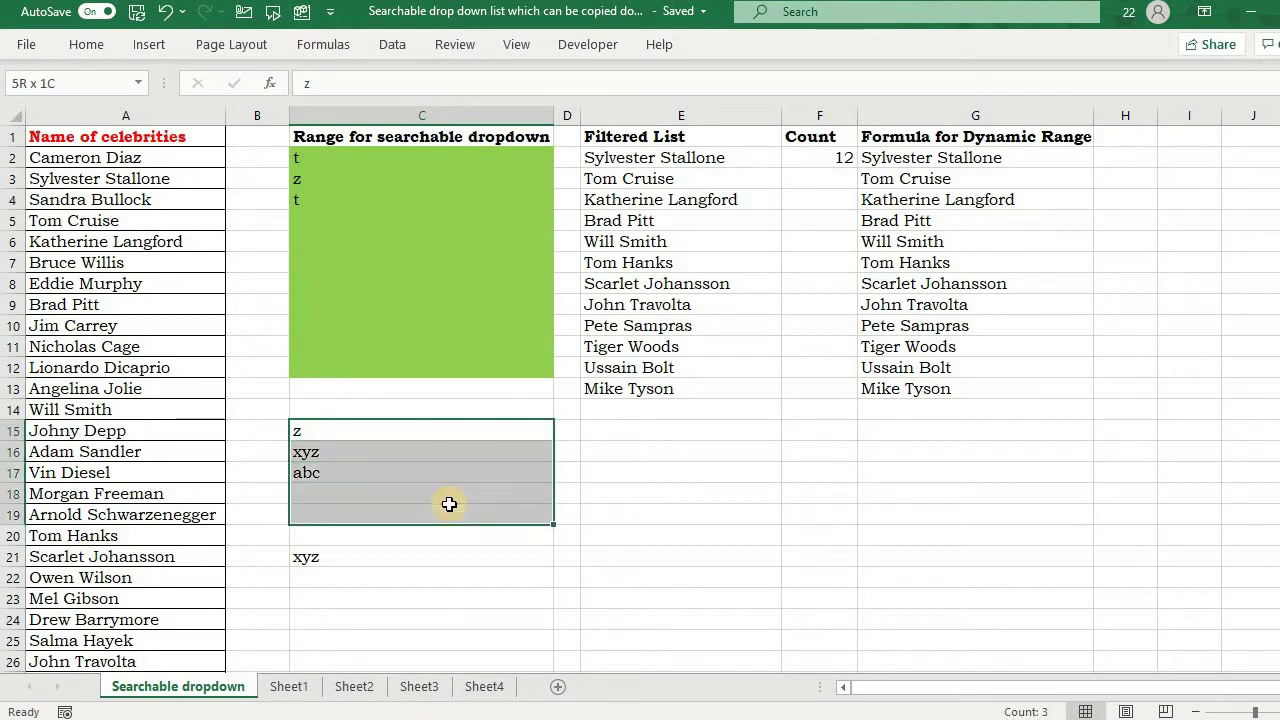
key(Delete)
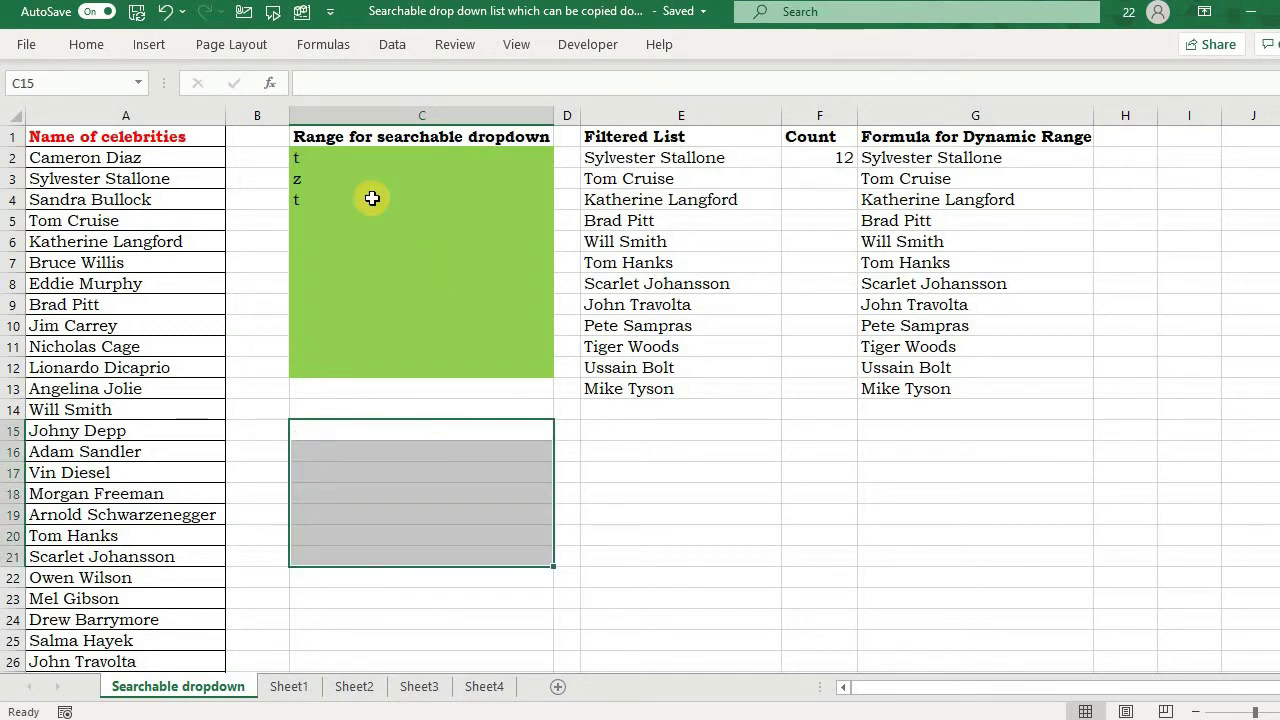
click(307, 186)
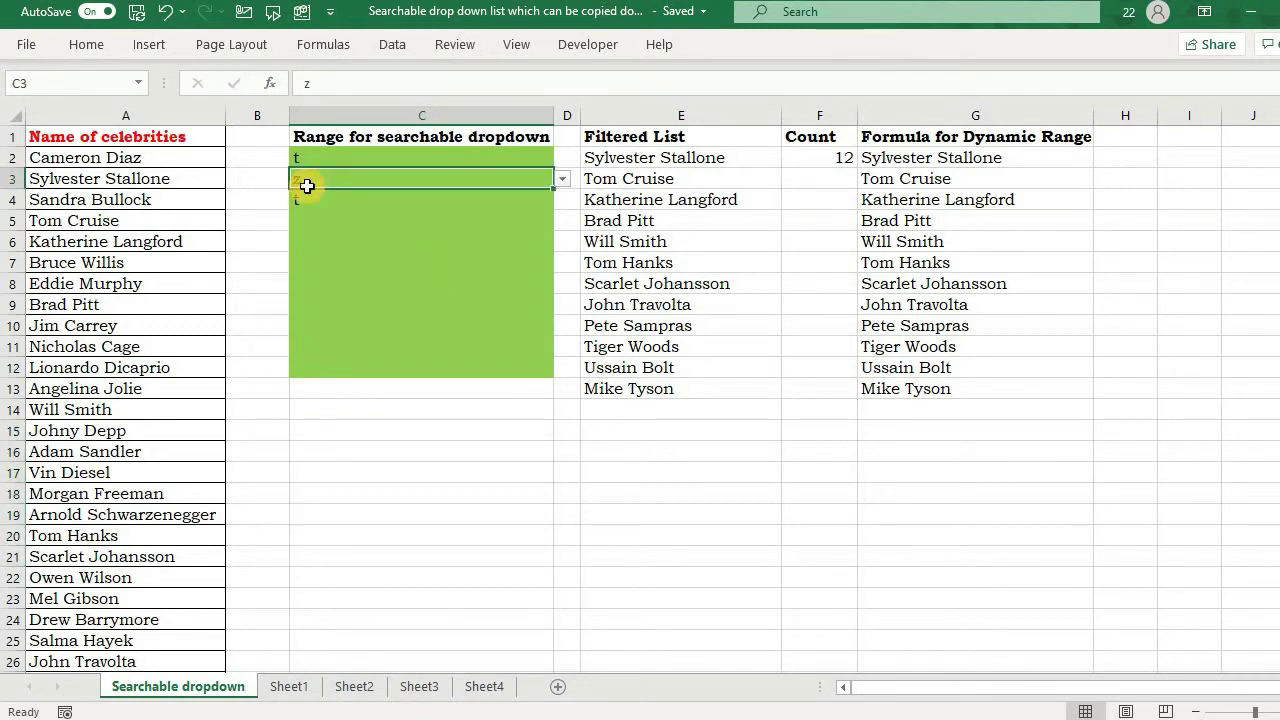
key(shift+Down)
key(shift+Down)
key(shift+Down)
key(shift+Down)
key(shift+Down)
key(shift+Down)
key(shift+Down)
key(shift+Down)
key(shift+Down)
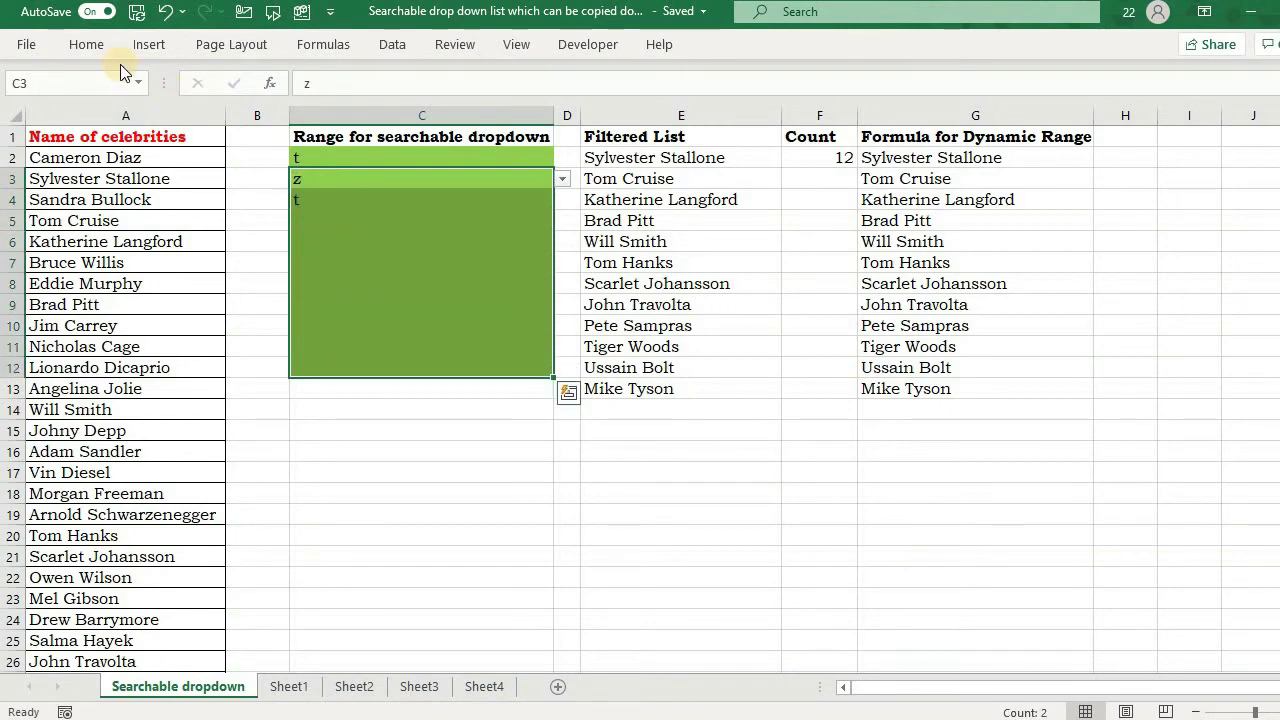
- Set C3:C12's validation to Any value and delete the z and t entries
click(86, 44)
key(alt+a)
key(v)
key(v)
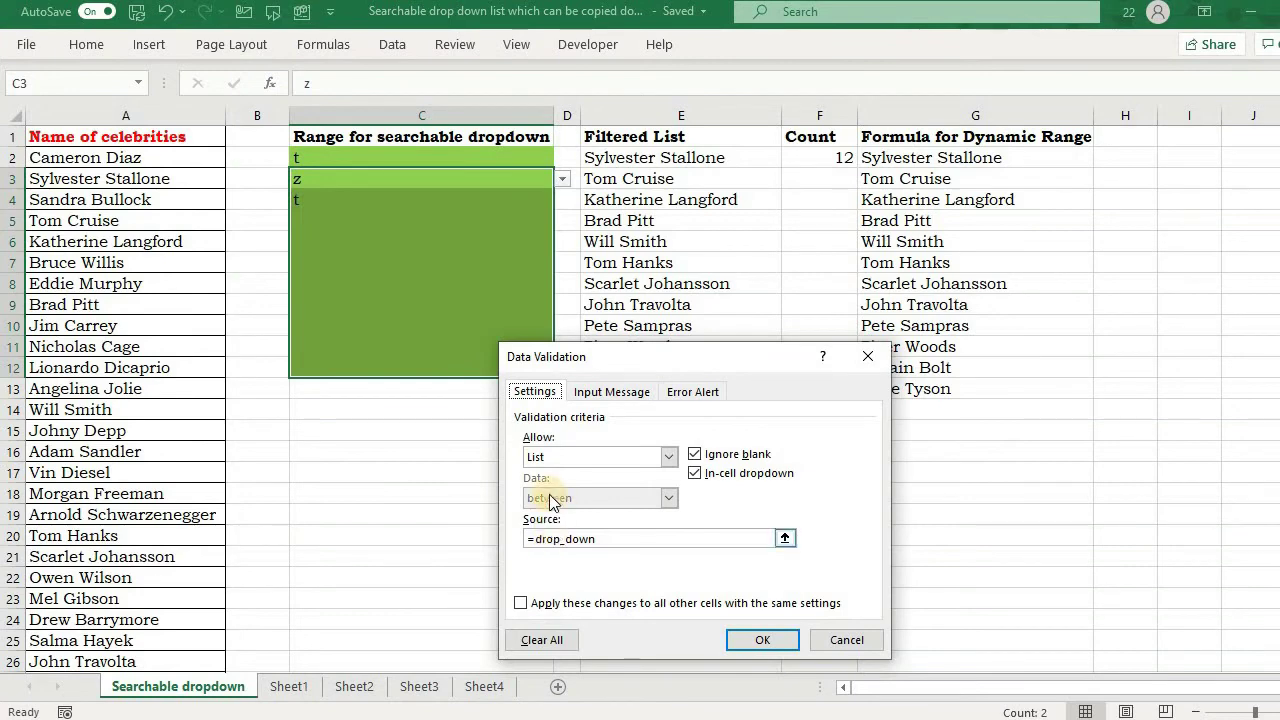
click(563, 456)
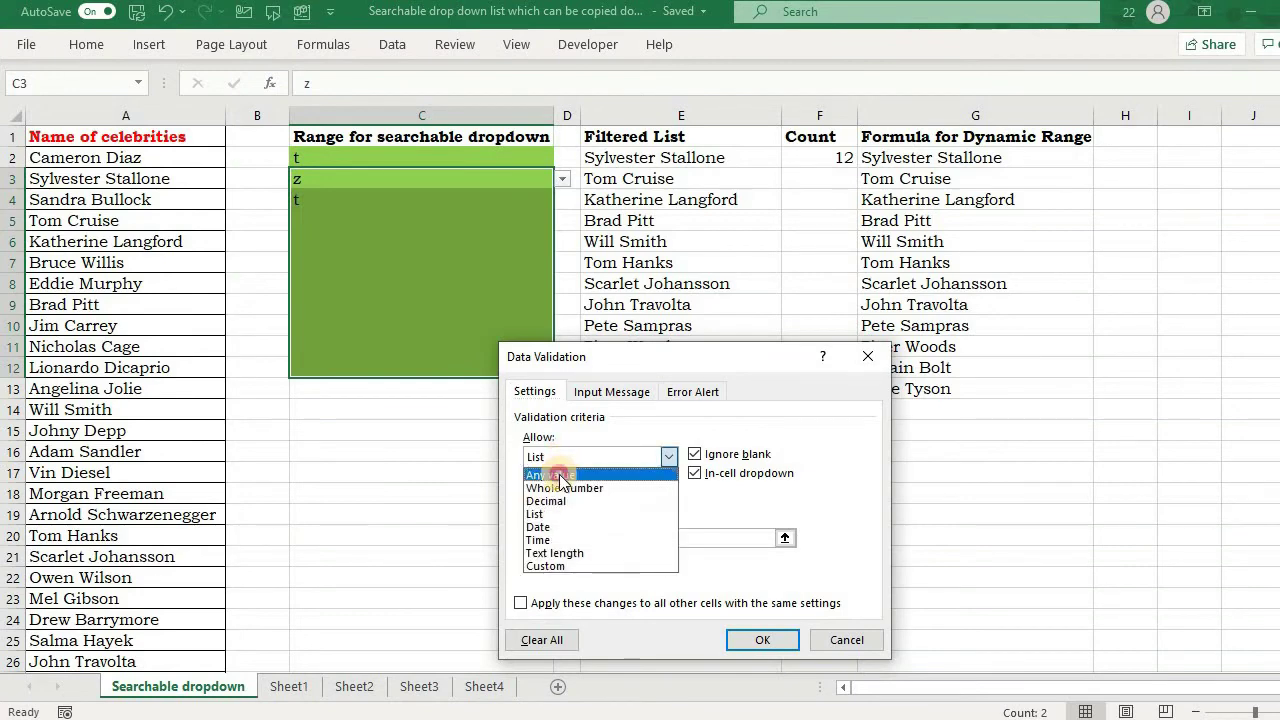
click(563, 476)
click(745, 646)
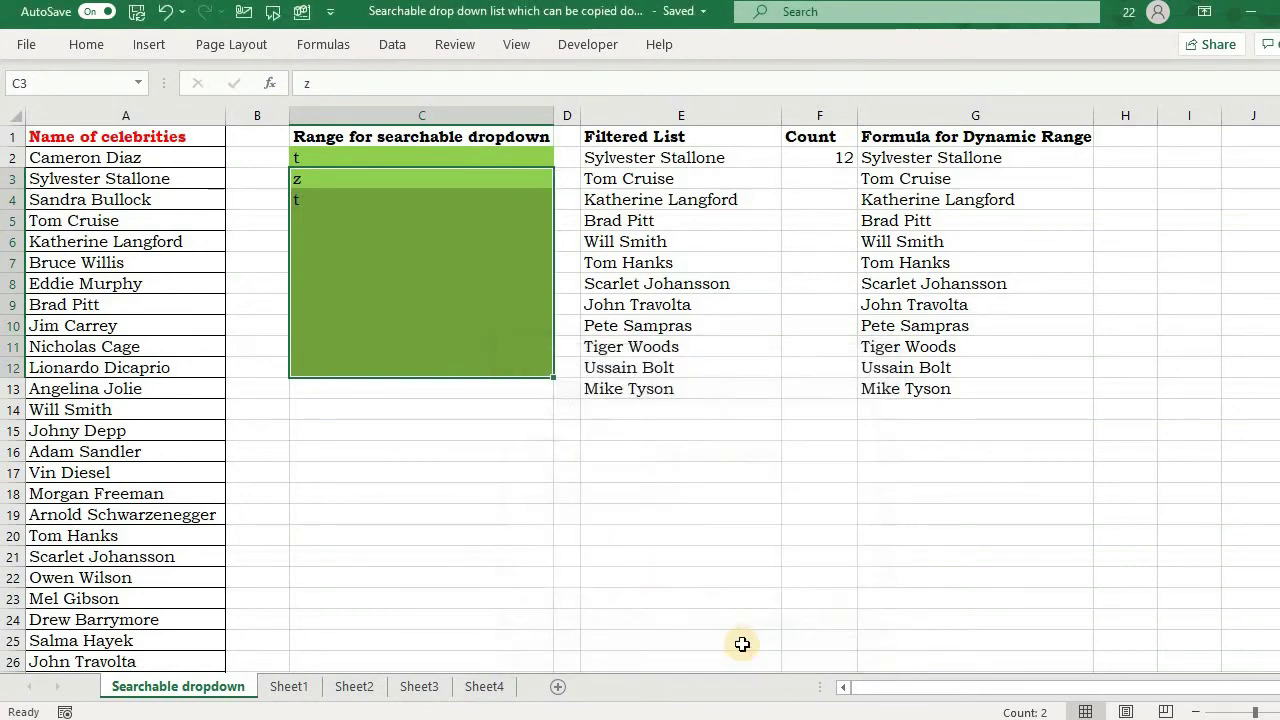
key(Delete)
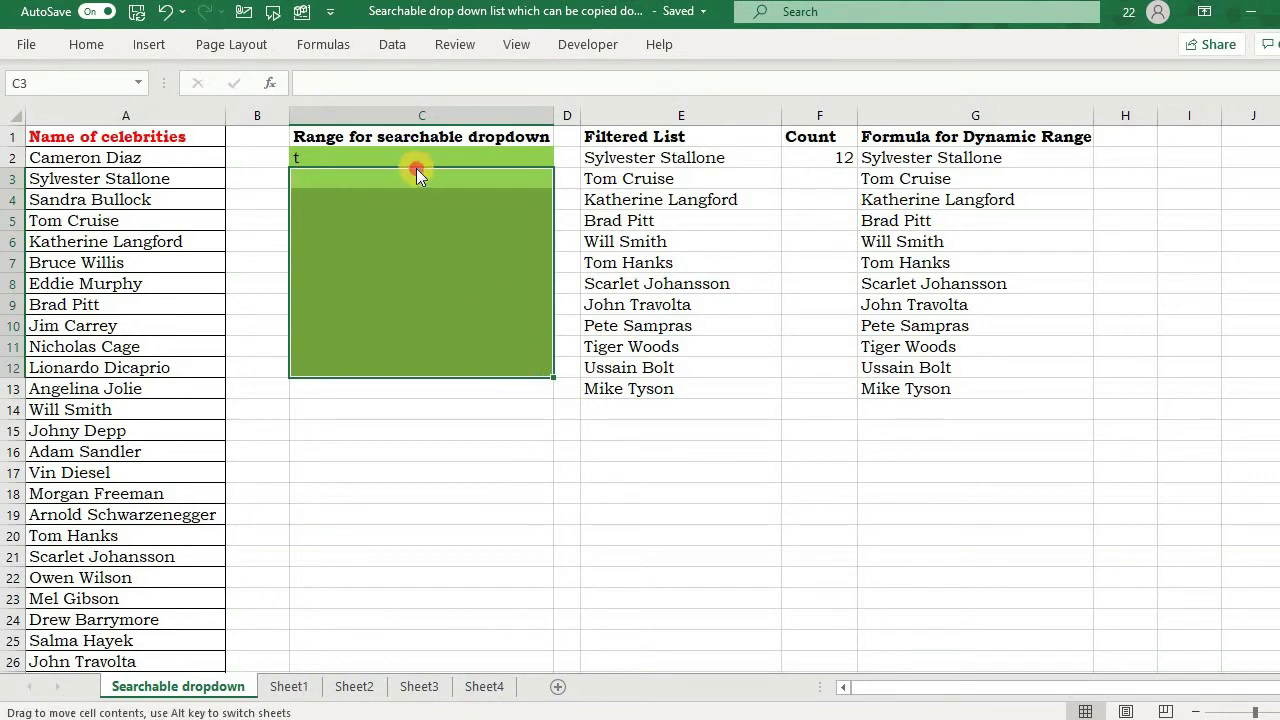
- Replace C2's search term t with =CELL("contents") and accept the circular-reference warning
click(399, 155)
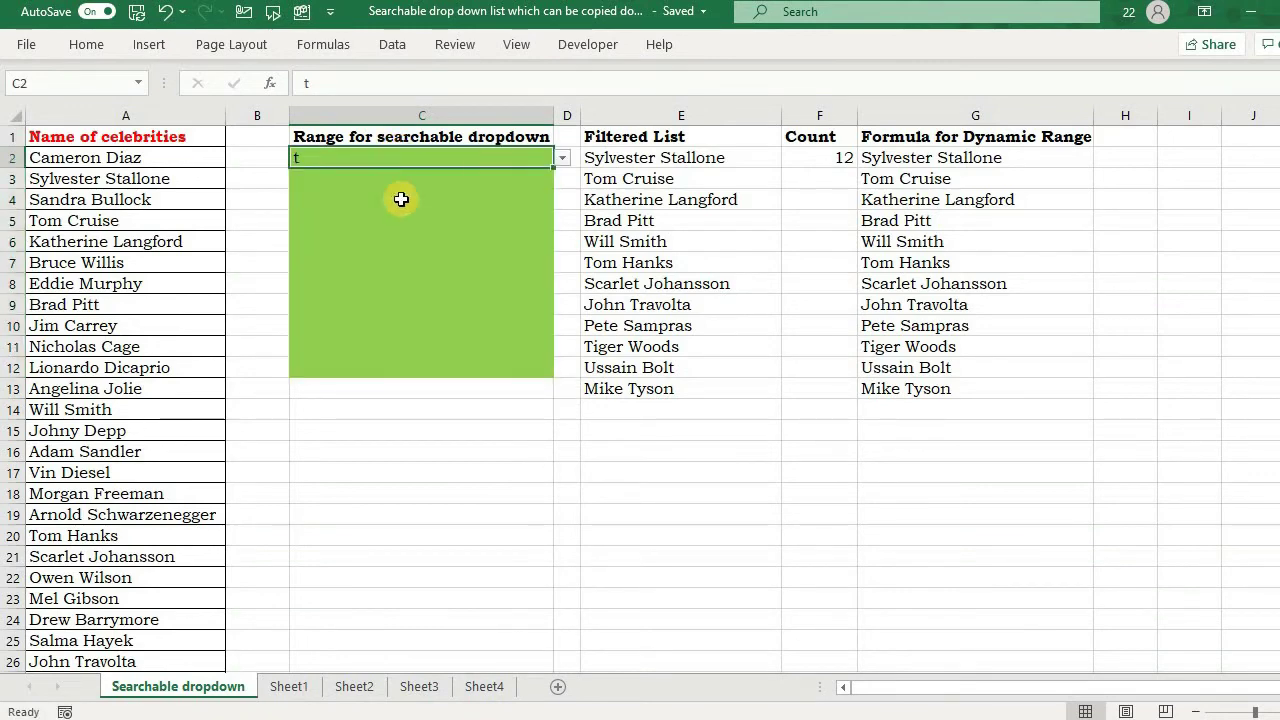
text(=)
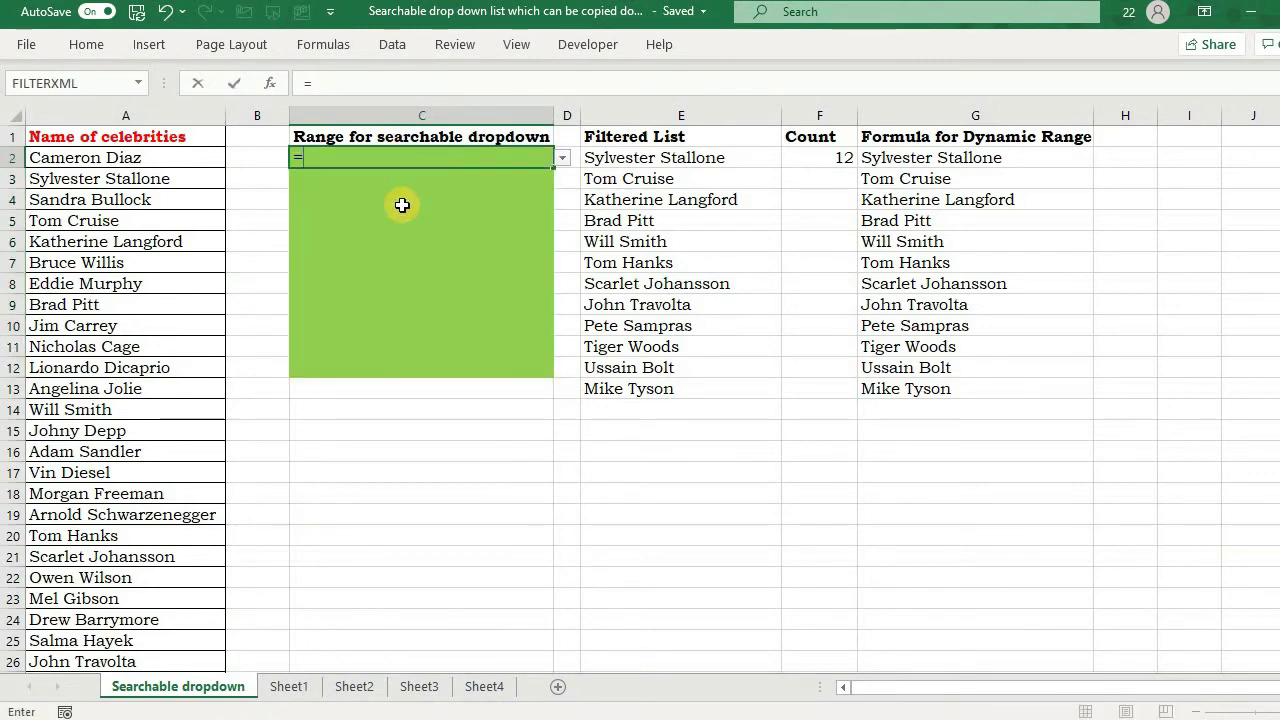
text(cell)
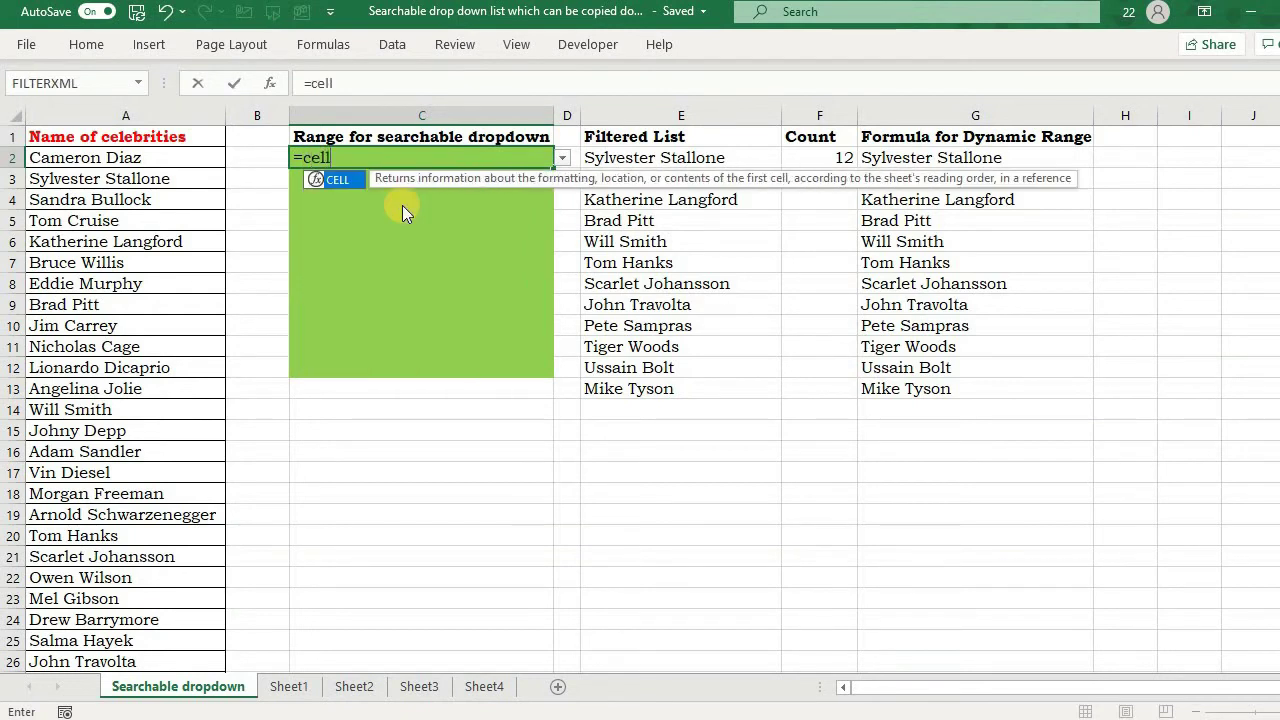
key(Tab)
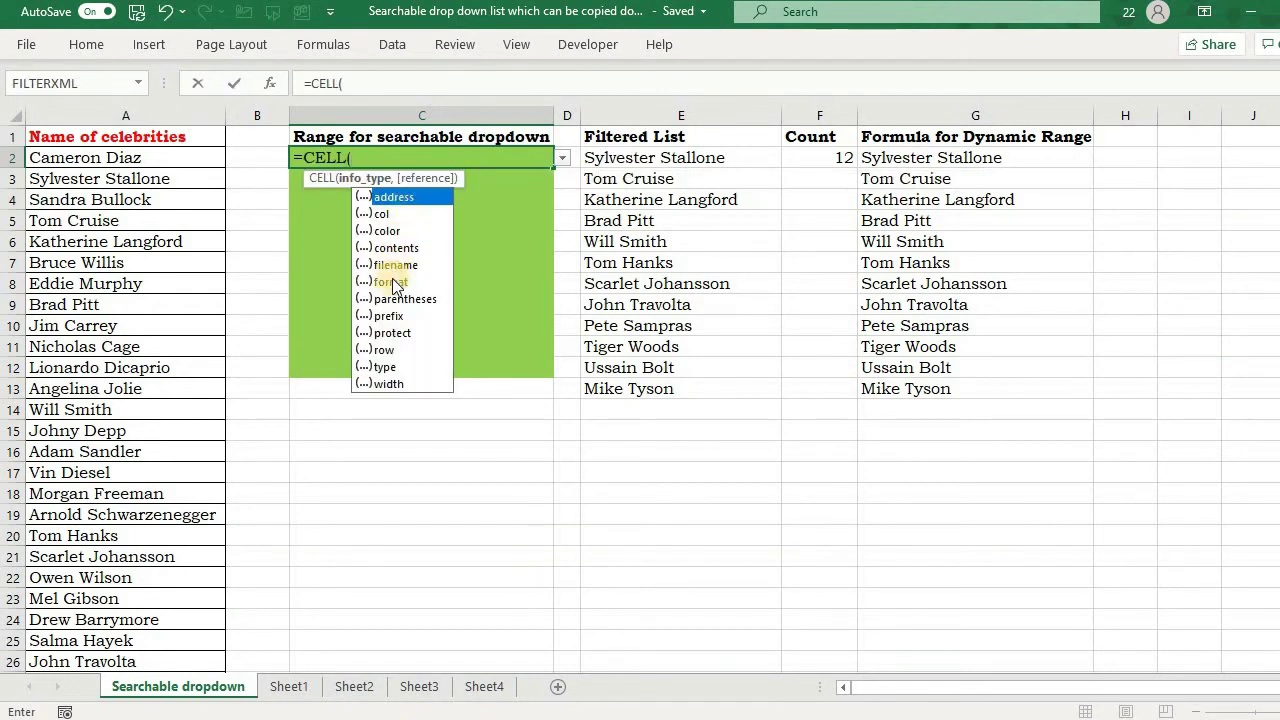
click(393, 250)
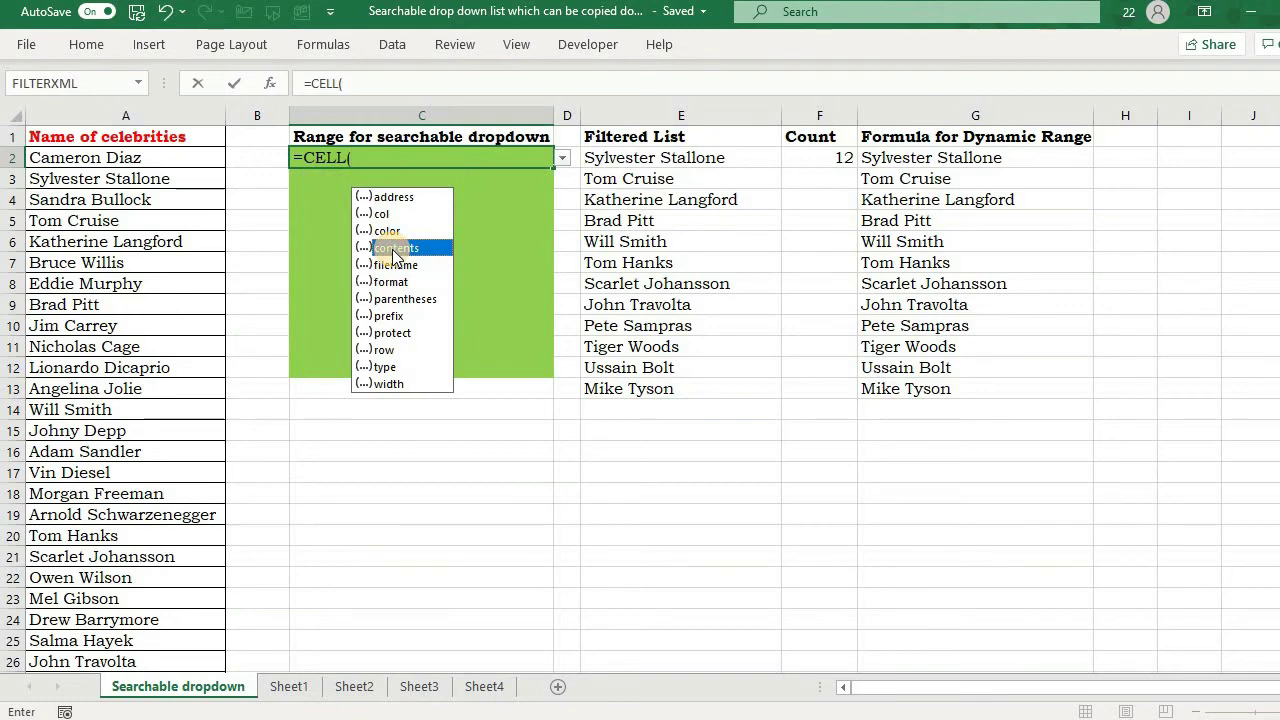
double_click(392, 249)
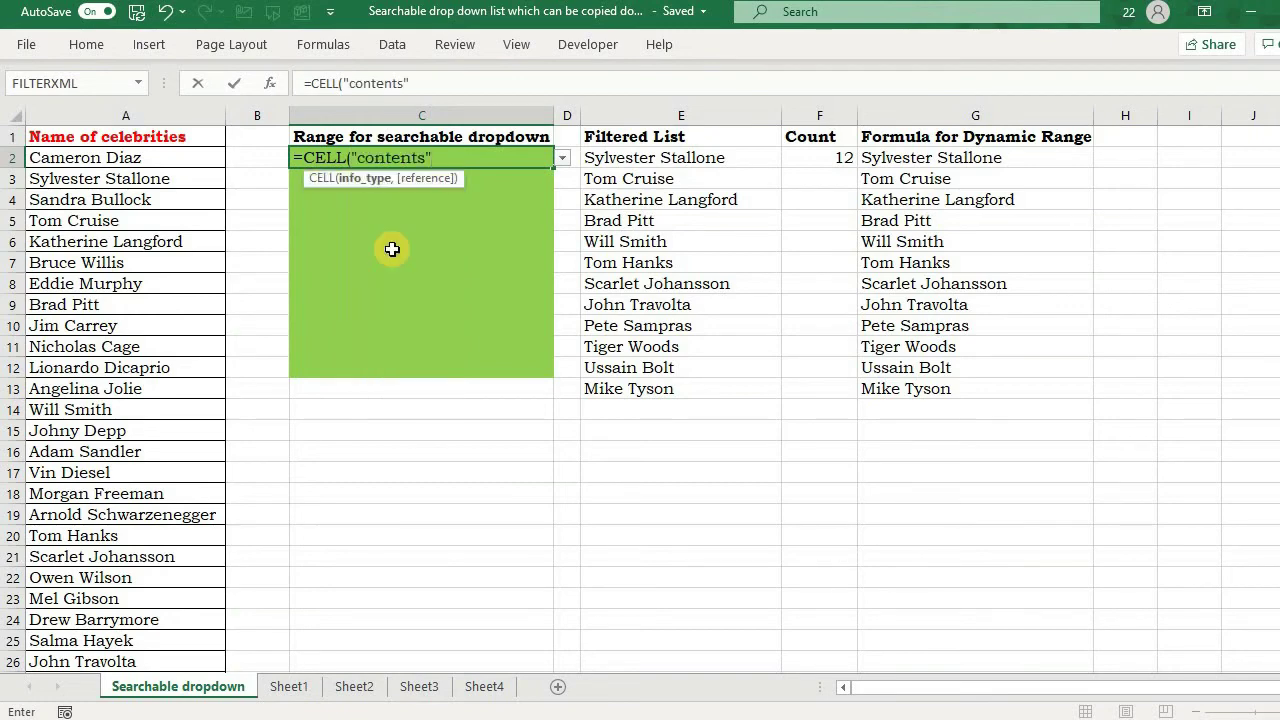
text())
key(Return)
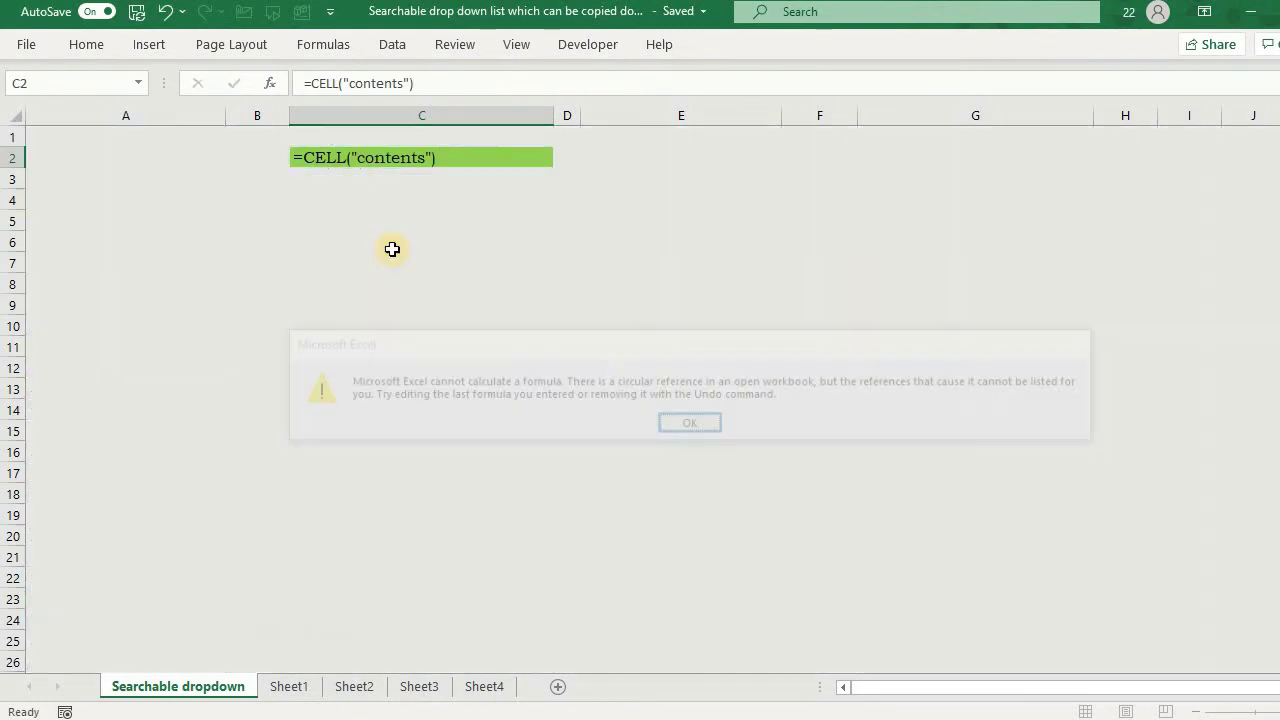
key(Return)
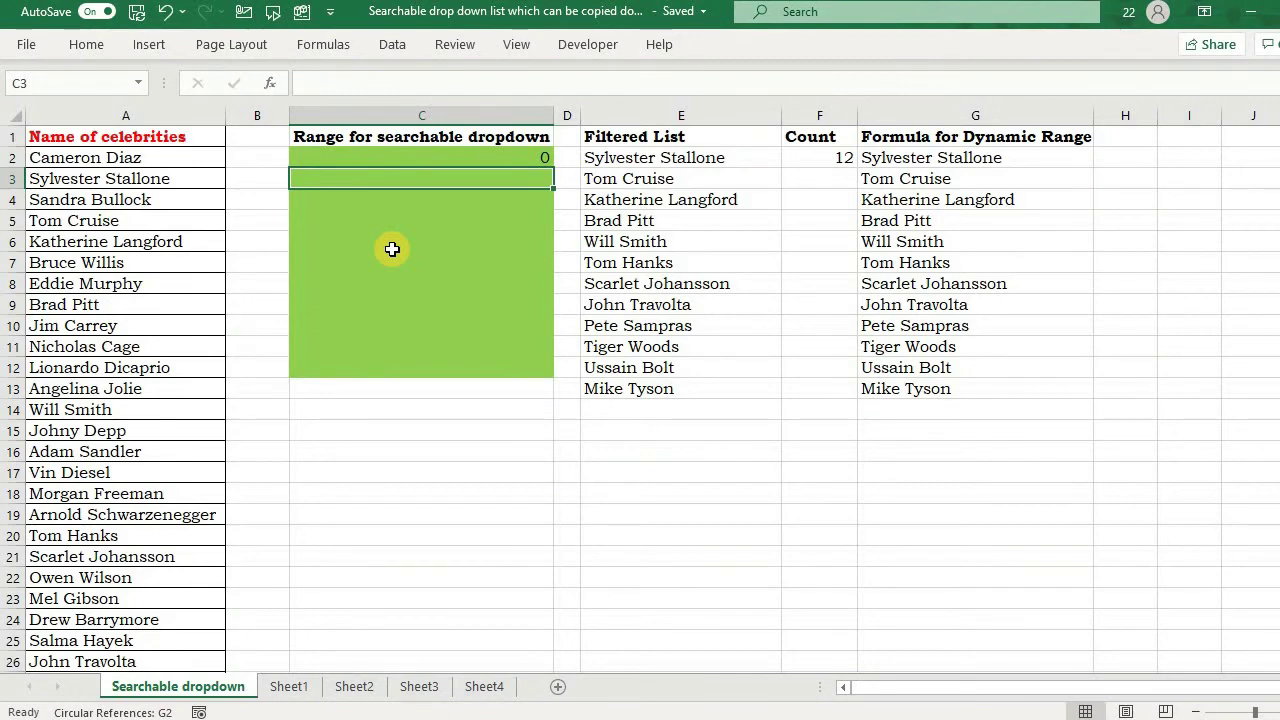
key(shift+Down)
key(shift+Down)
key(shift+Down)
key(shift+Down)
key(shift+Down)
key(shift+Down)
key(shift+Down)
key(shift+Down)
key(shift+Down)
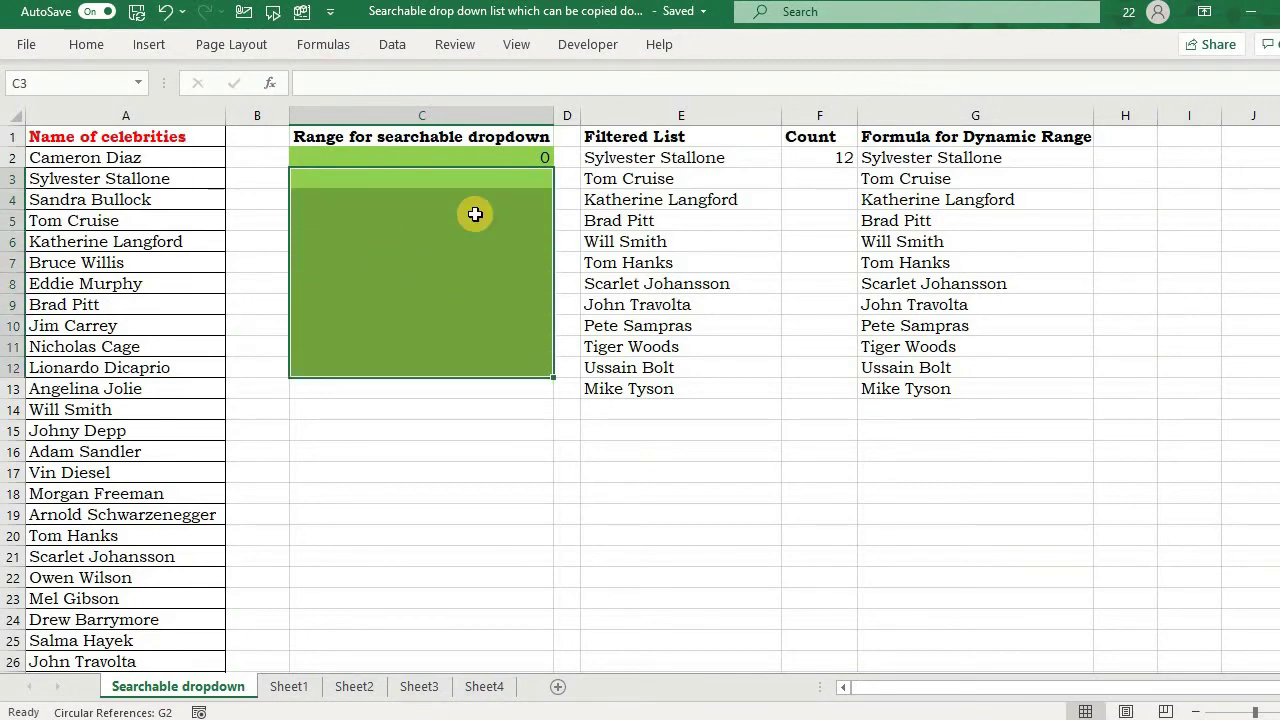
- Apply List data validation to C3:C12 with the named range drop_down as source
click(399, 49)
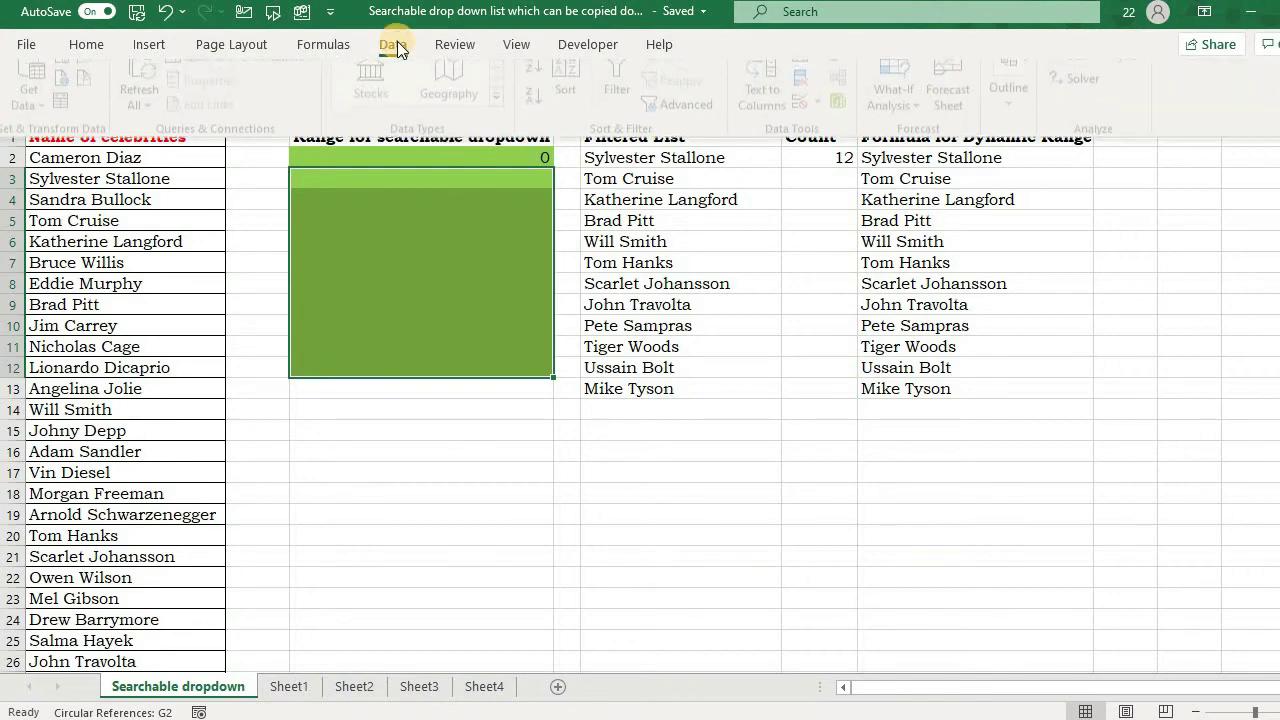
click(822, 124)
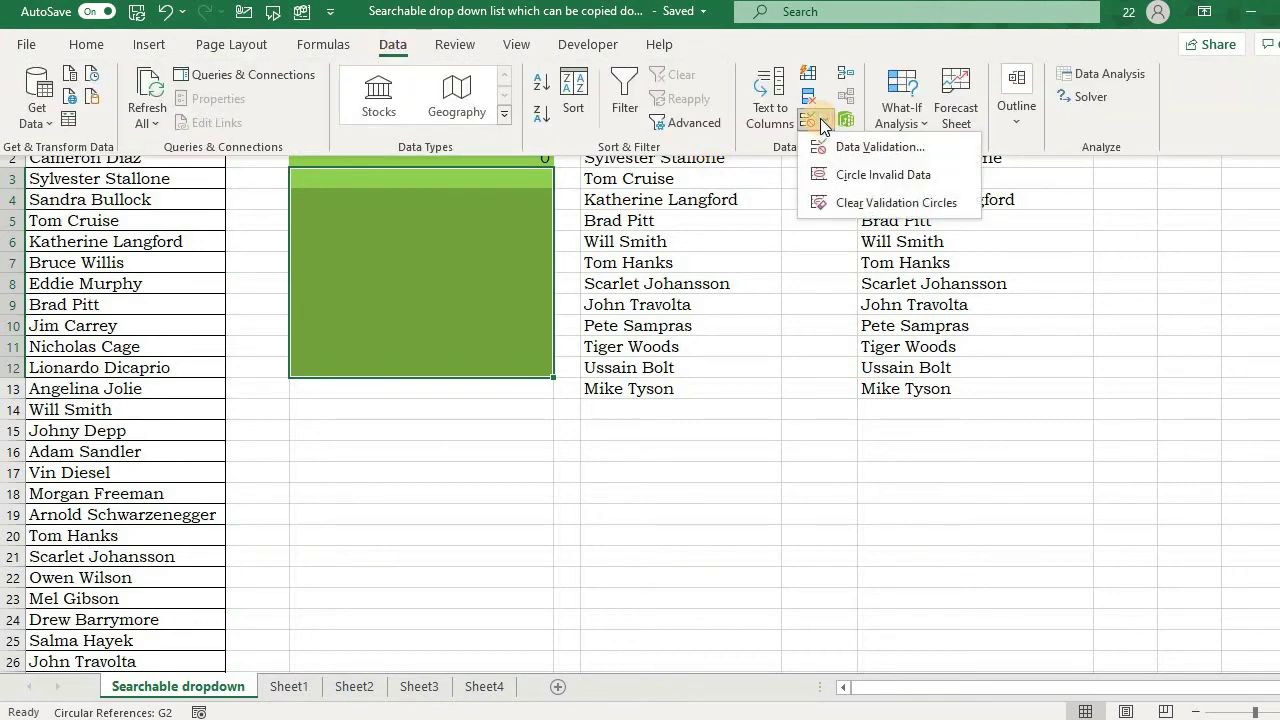
click(850, 153)
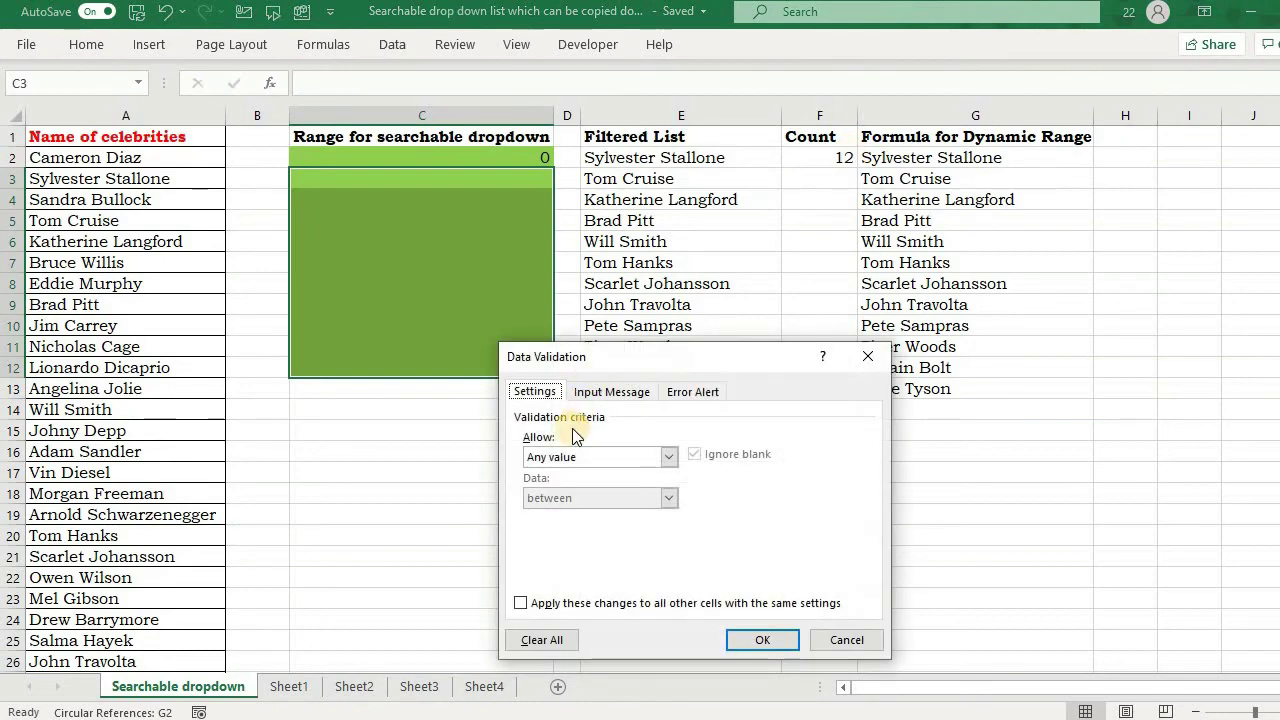
click(564, 459)
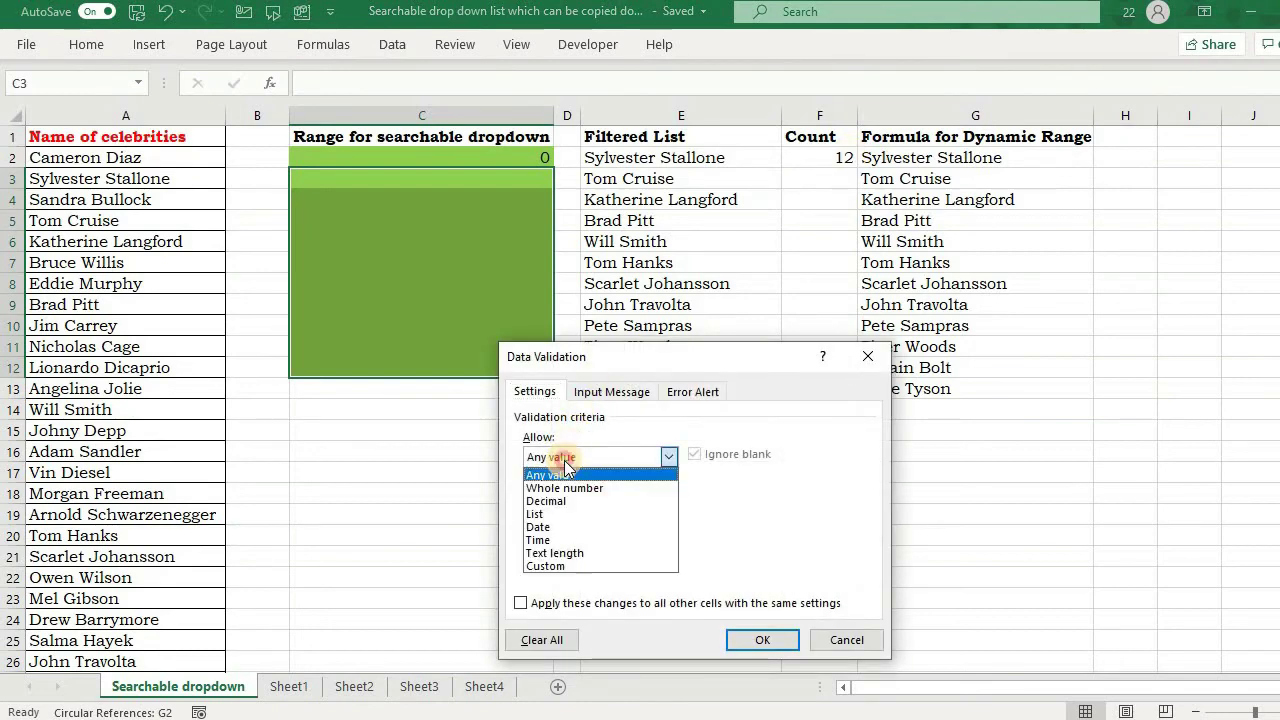
click(540, 514)
click(538, 539)
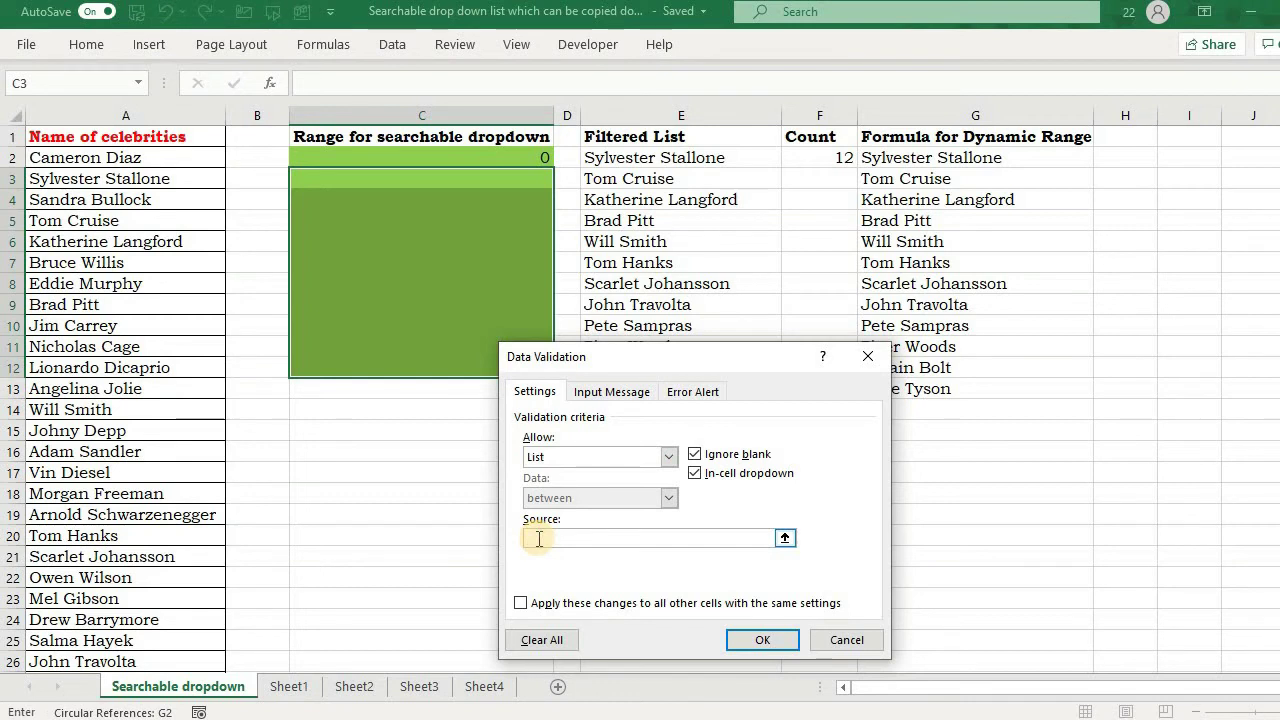
key(F3)
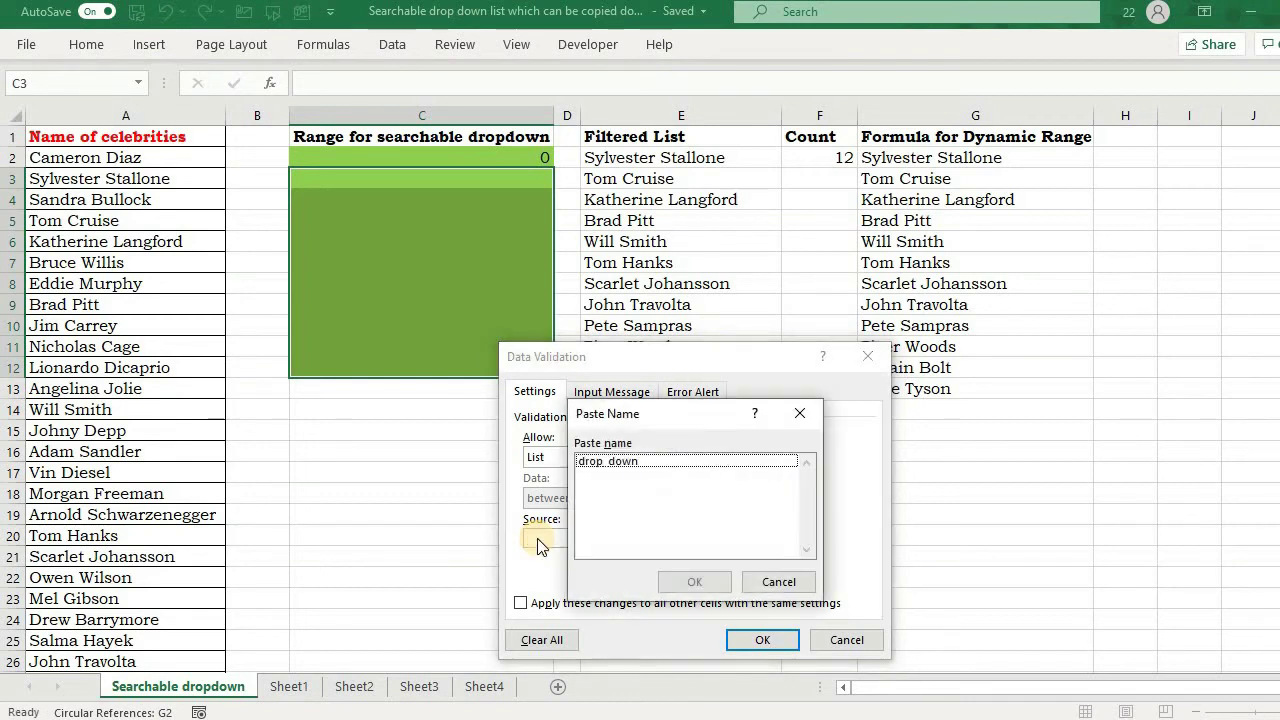
click(609, 461)
click(694, 582)
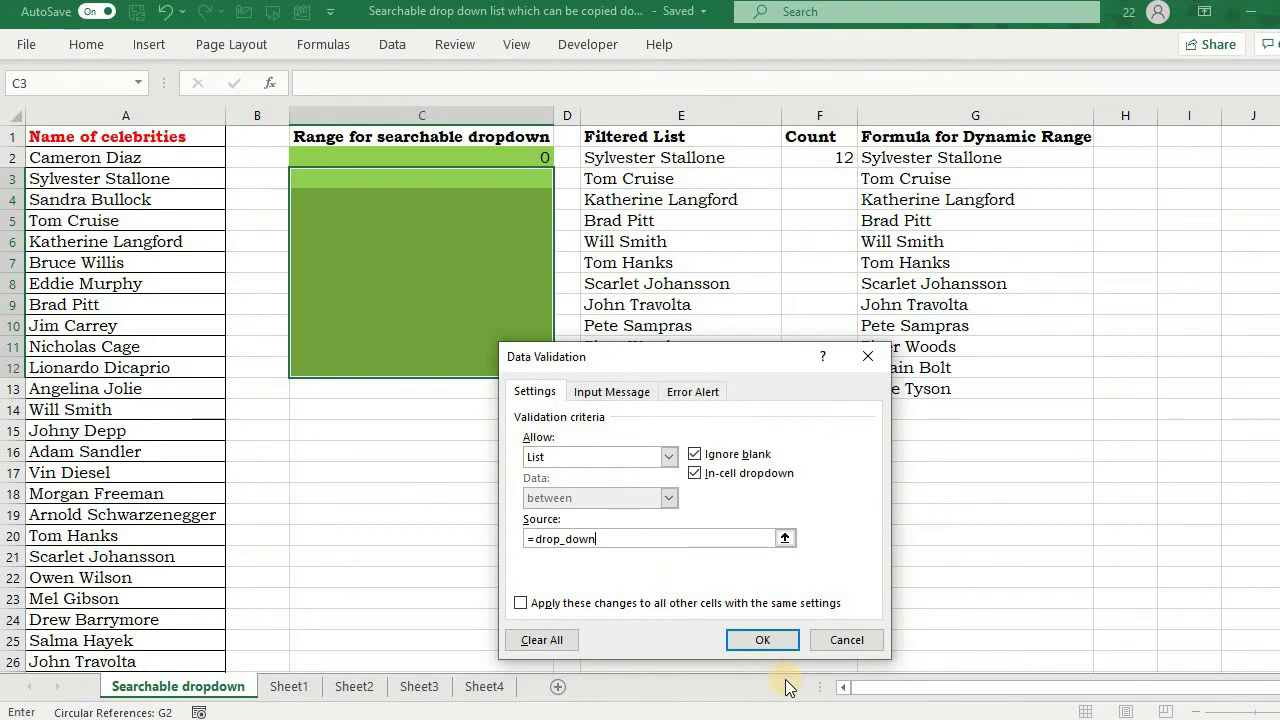
click(690, 391)
click(755, 643)
- Enter z in C3 and check the names its dropdown offers
click(440, 220)
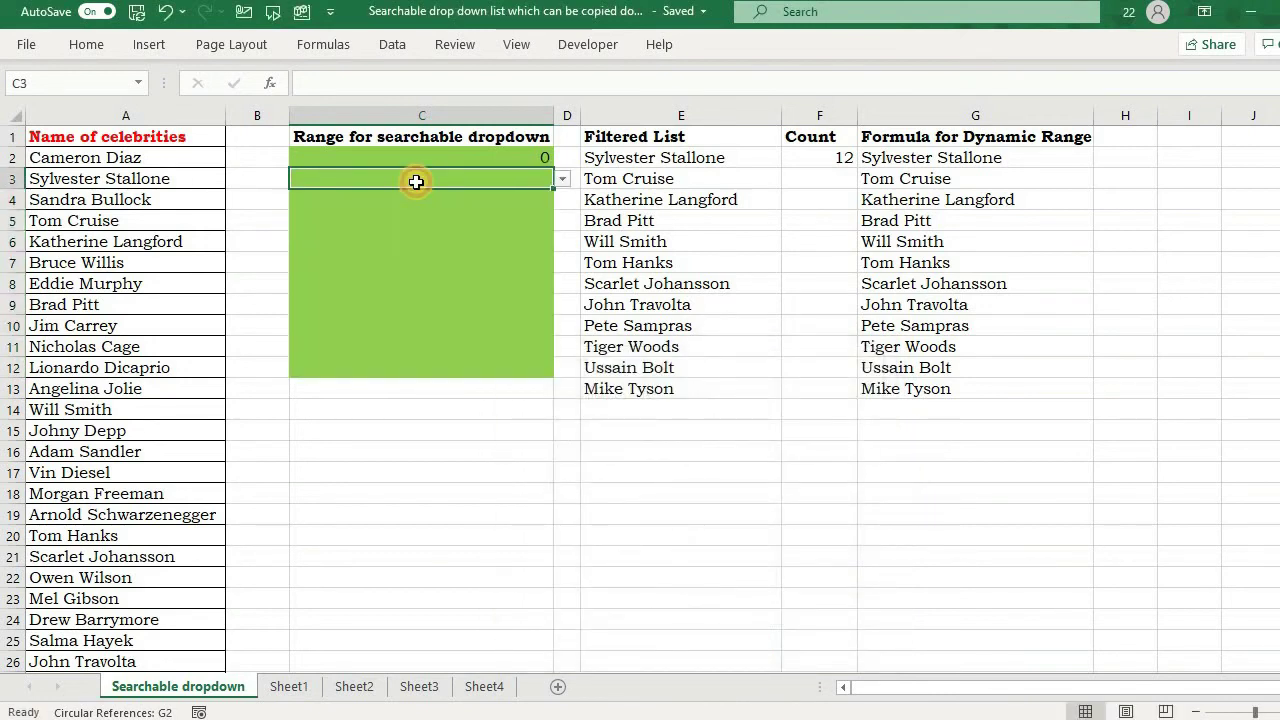
click(416, 181)
text(z)
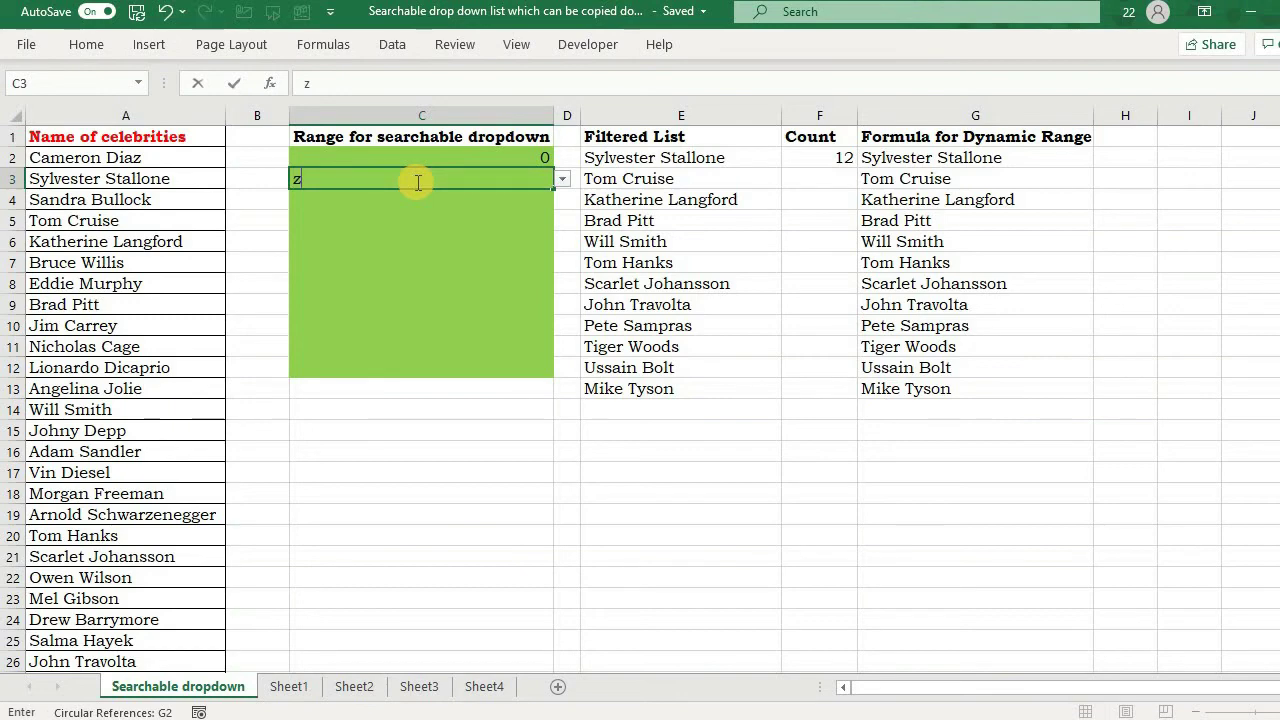
click(563, 180)
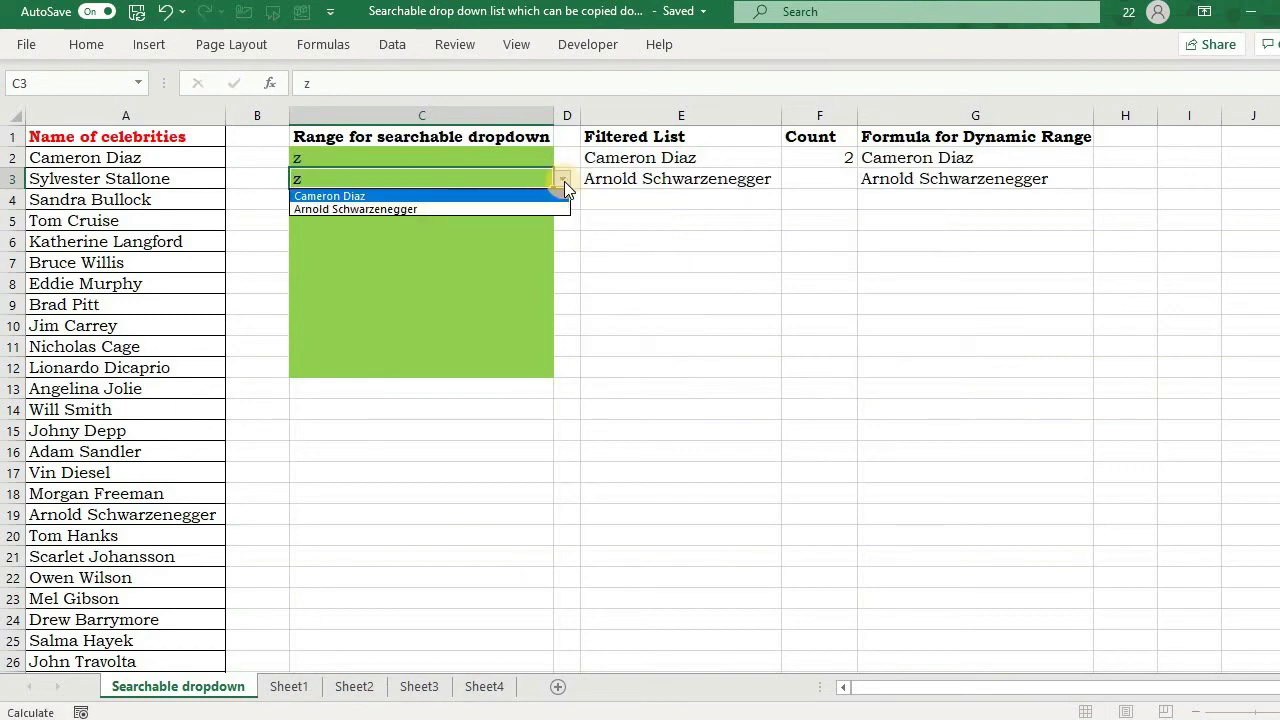
click(409, 268)
- Enter mich in C7 and confirm its dropdown lists the three Michaels
click(409, 268)
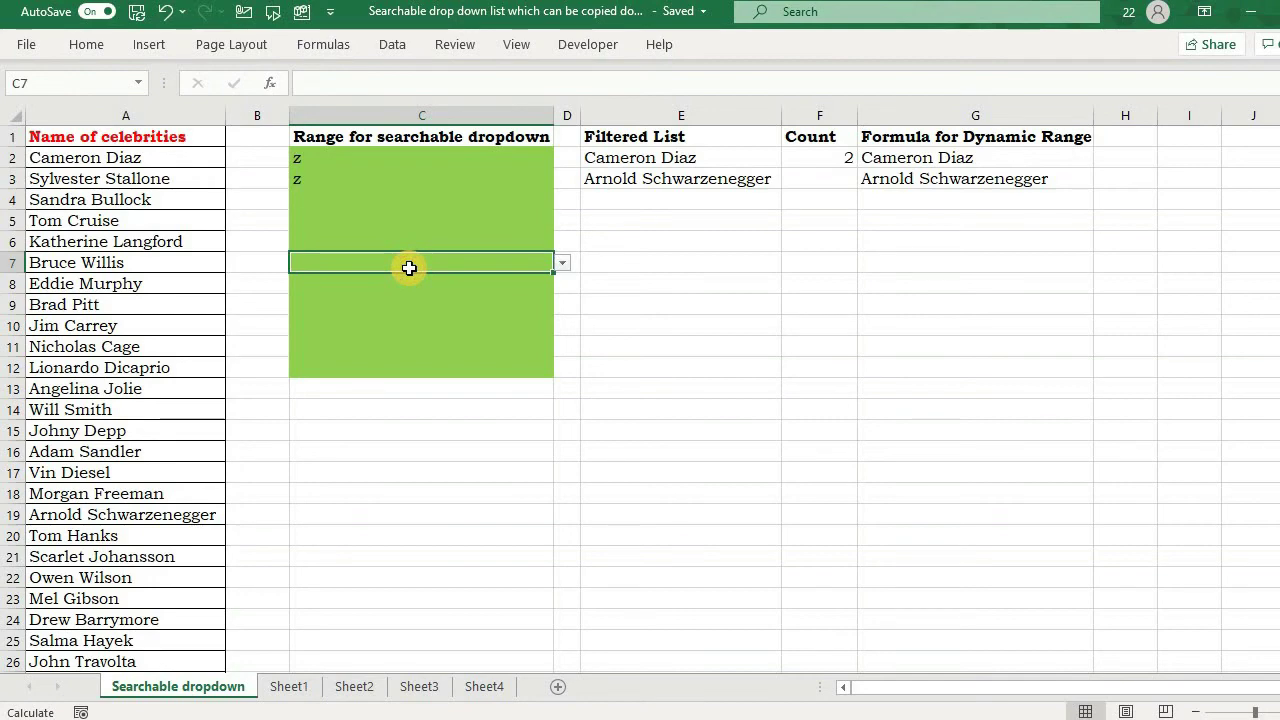
text(mich)
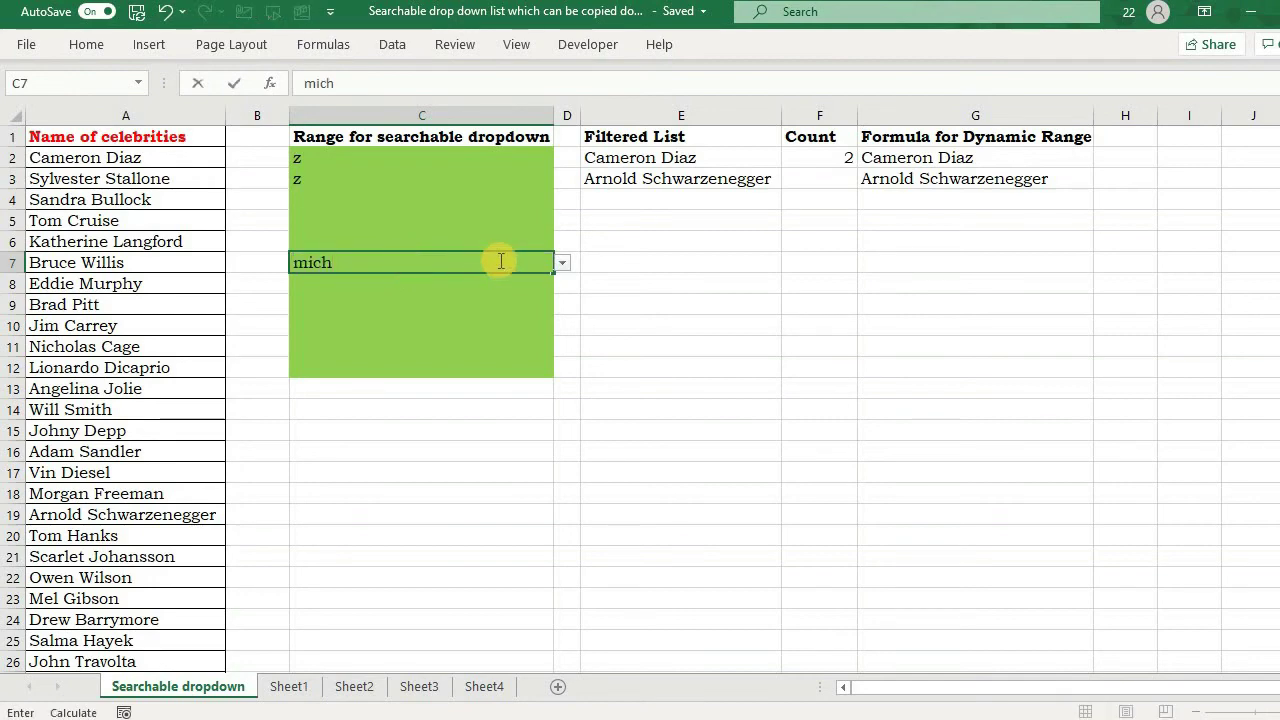
click(563, 262)
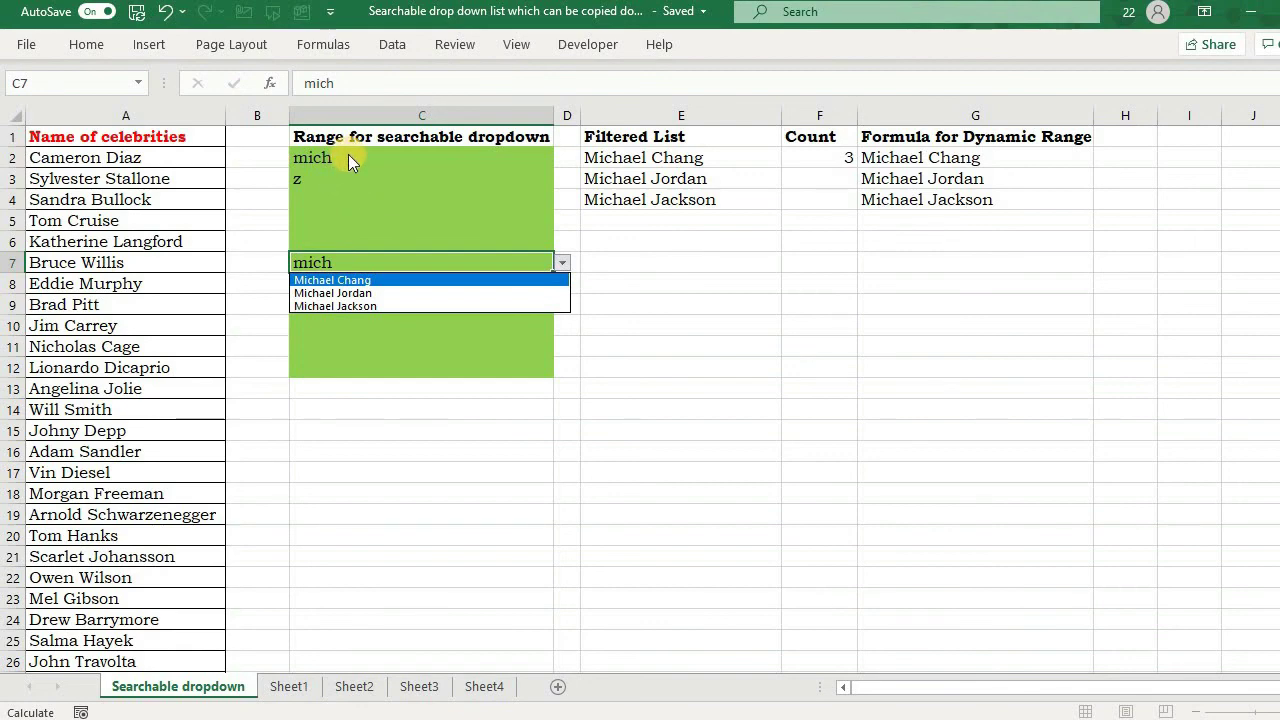
click(562, 266)
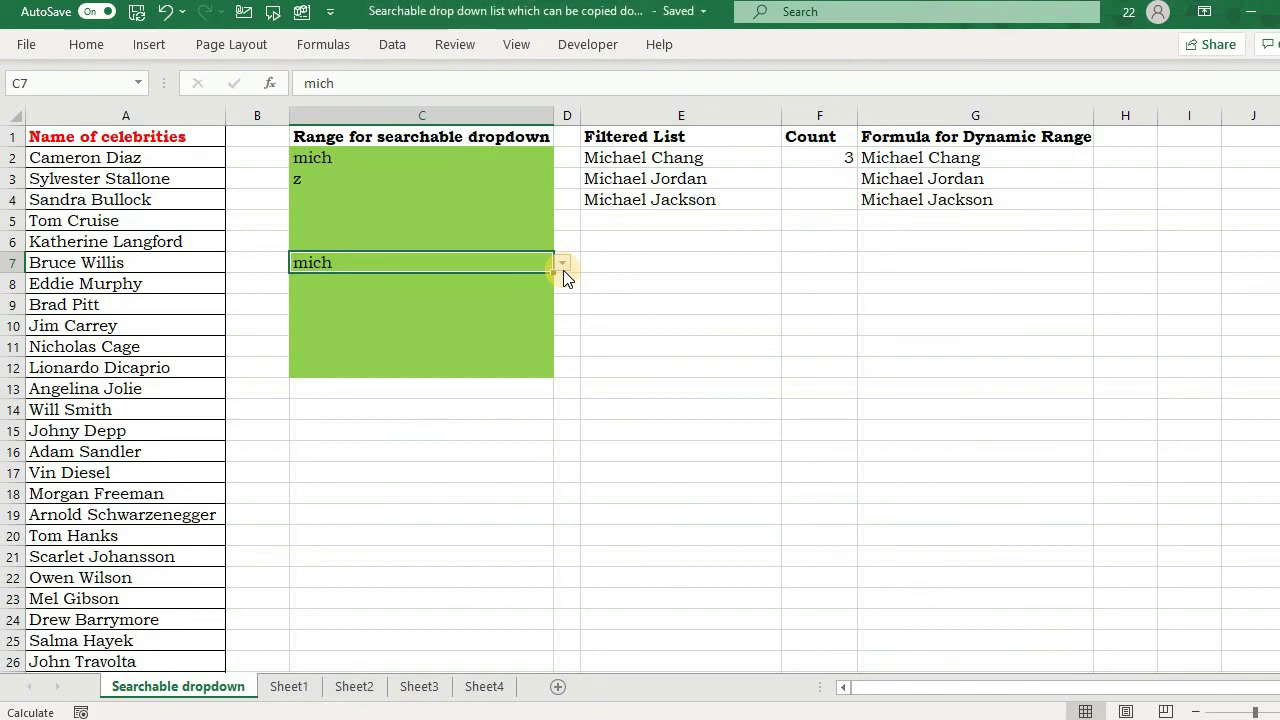